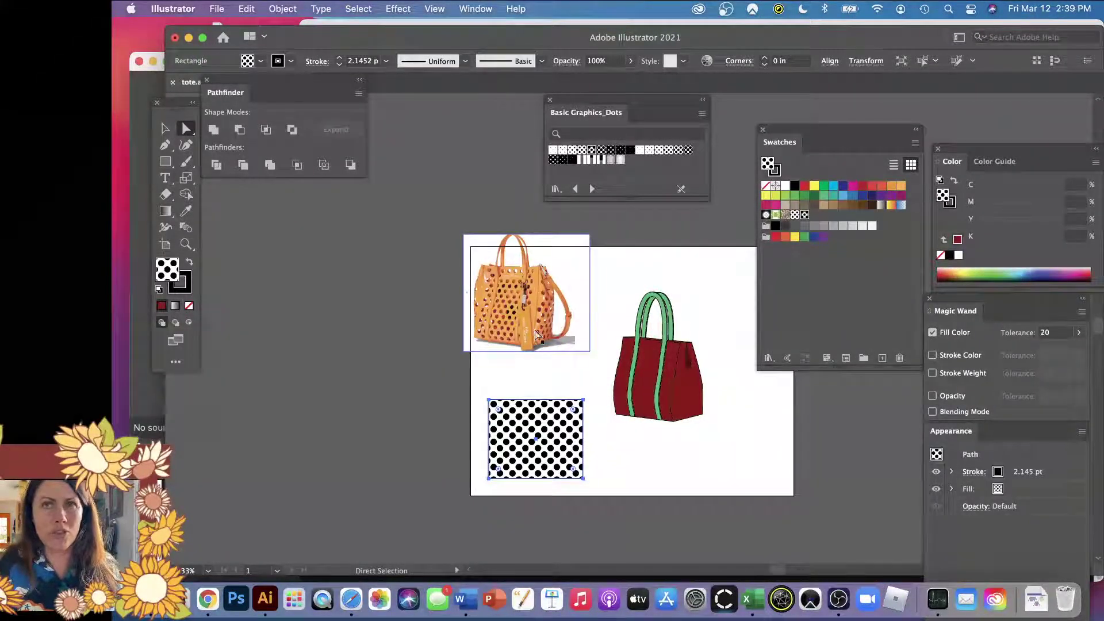
# Step: Drag a copy of the tote's dark red front panel out to the bag's lower right
pyautogui.click(650, 364)
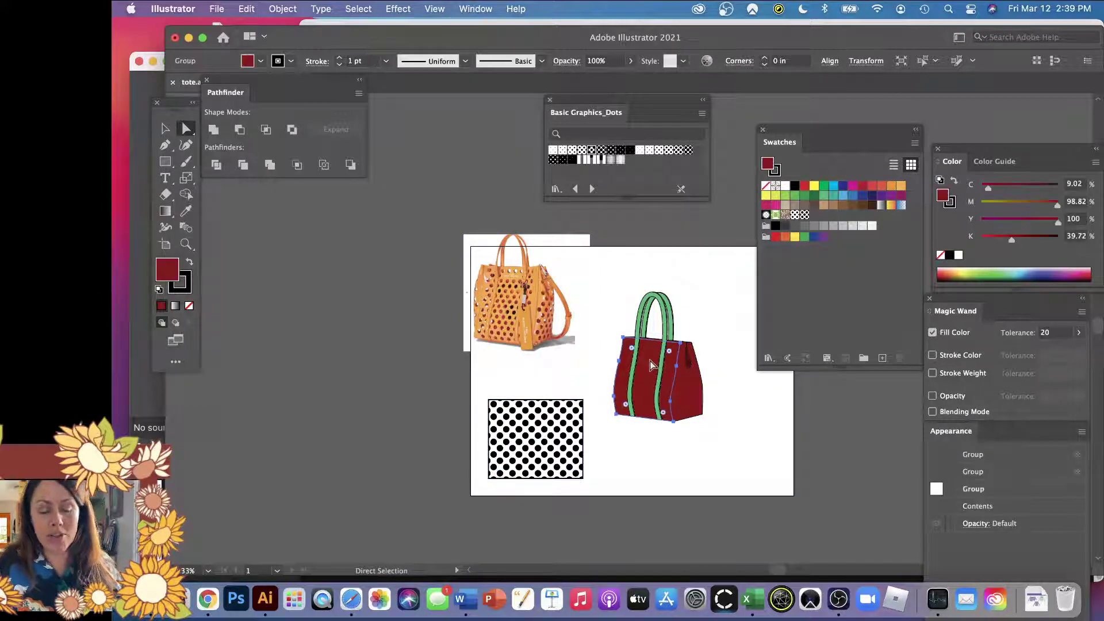
pyautogui.moveTo(650, 363); pyautogui.dragTo(742, 424)
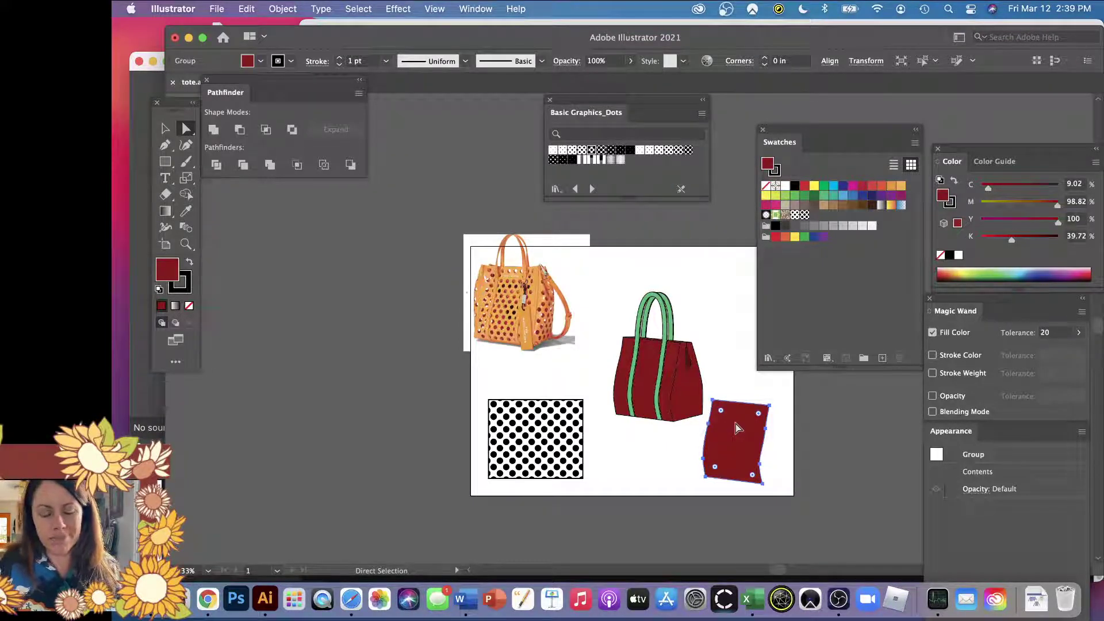
# Step: Eyedropper the black dot pattern and the bag's dark red onto the detached panel, then nudge it into place
pyautogui.press('i')
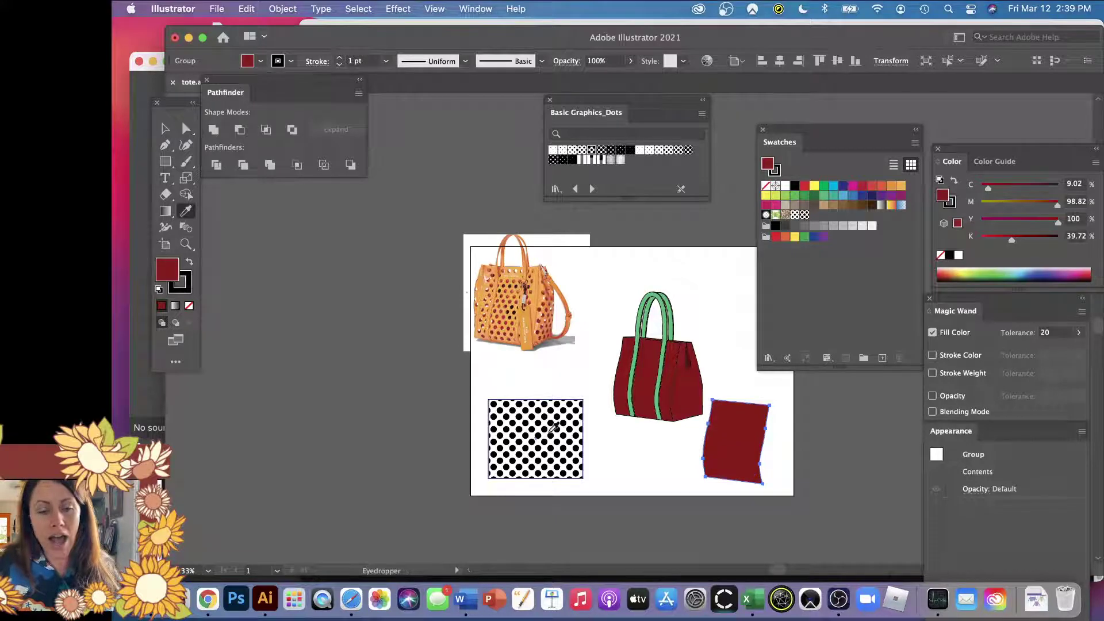
pyautogui.click(552, 431)
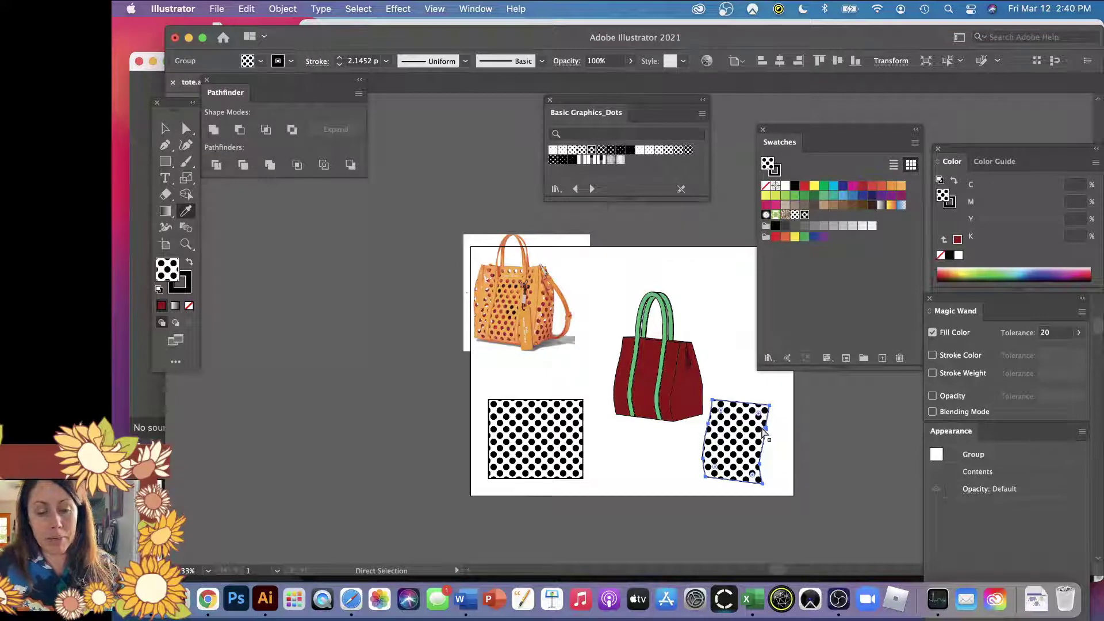
pyautogui.click(651, 366)
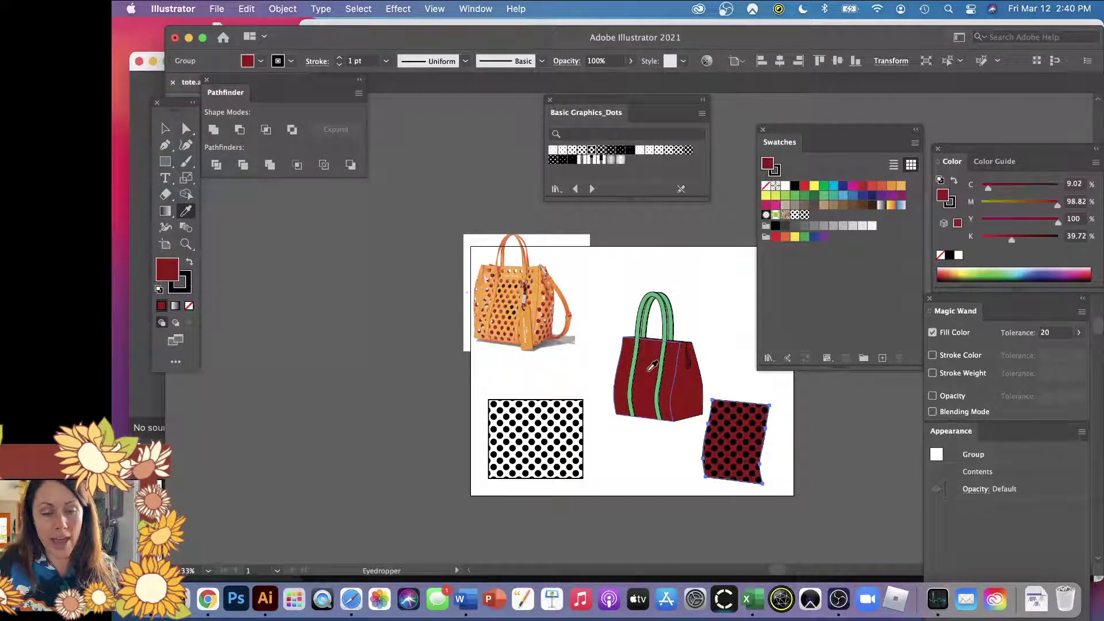
pyautogui.press('v')
pyautogui.moveTo(768, 429)
pyautogui.mouseDown()
pyautogui.moveTo(742, 449)
pyautogui.moveTo(772, 418)
pyautogui.mouseUp()
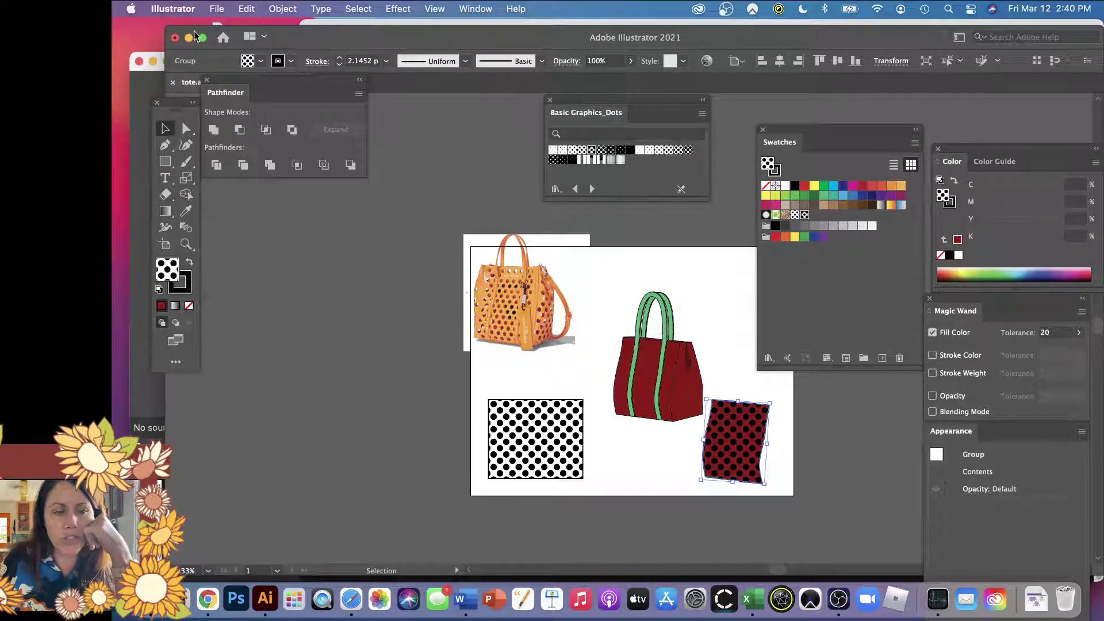
# Step: Expand the panel's dot pattern into separate shapes with Object > Expand, Fill and Stroke checked
pyautogui.click(244, 8)
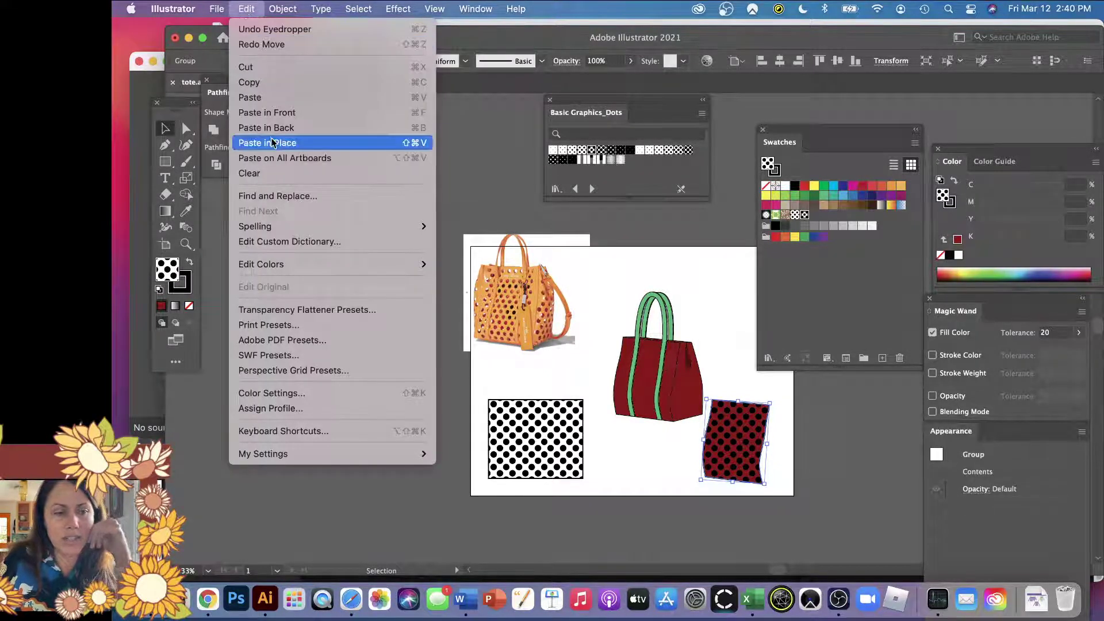
pyautogui.moveTo(282, 9)
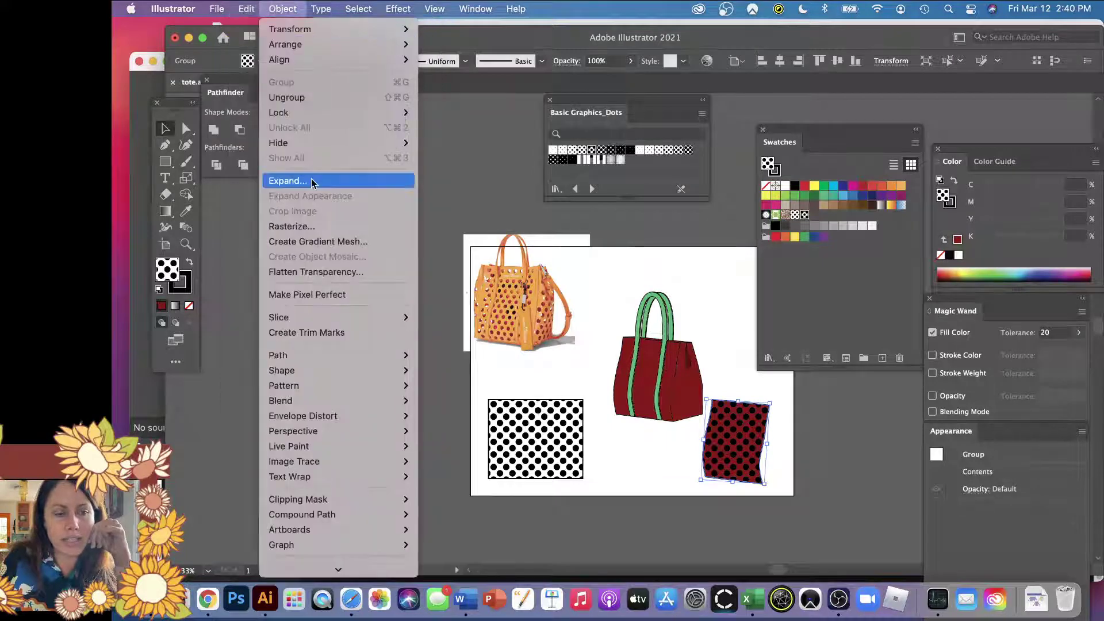
pyautogui.click(334, 181)
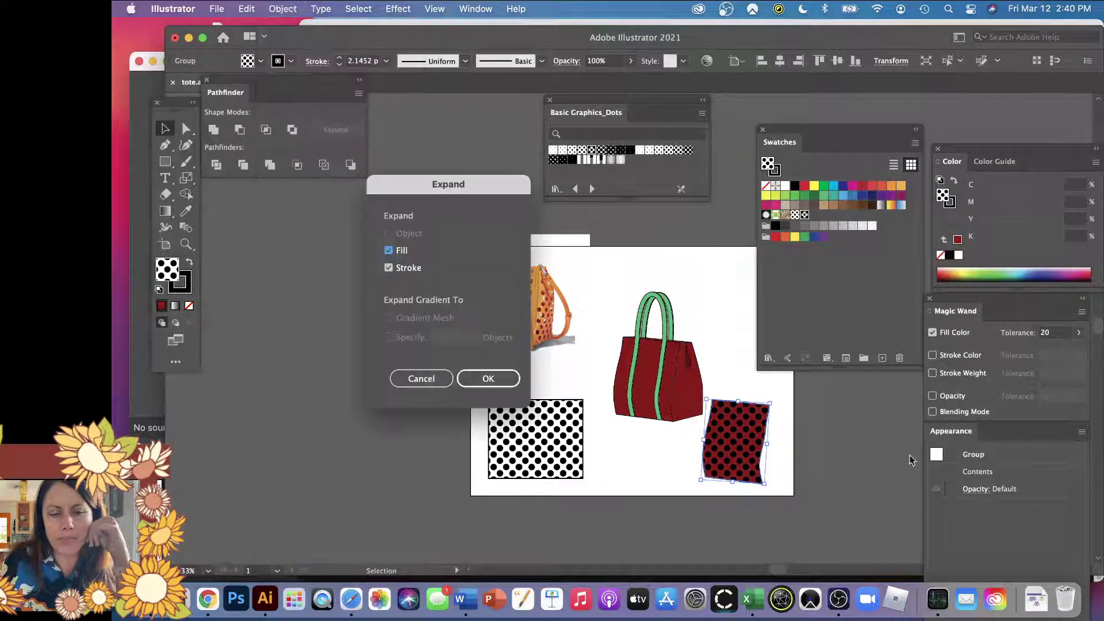
pyautogui.click(471, 375)
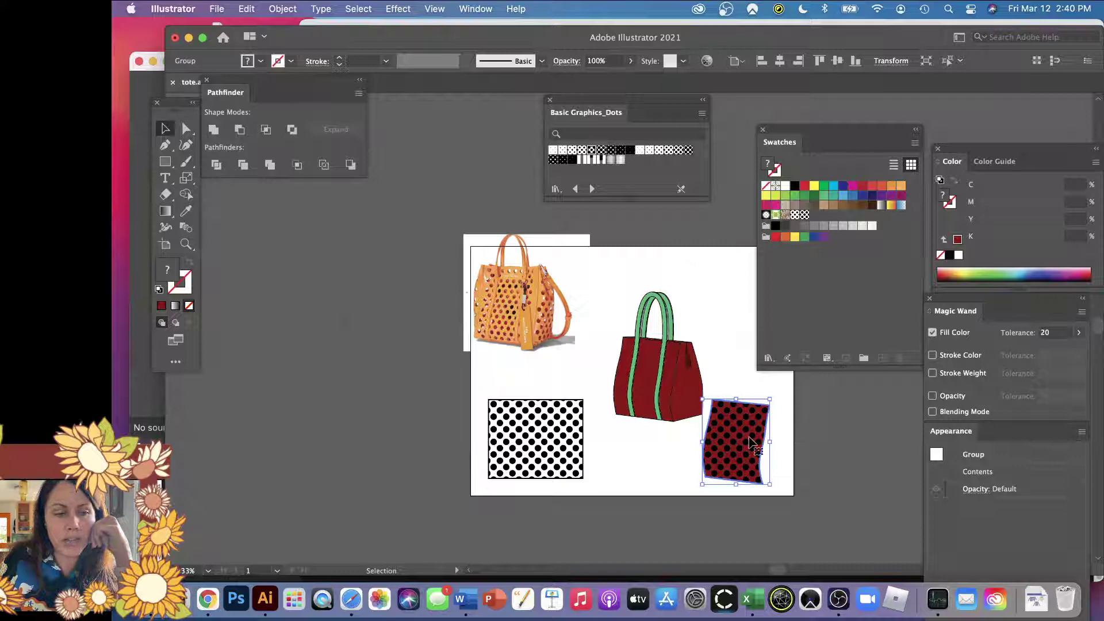
# Step: Zoom in and direct-select a single black dot to inspect it, then zoom out and deselect
pyautogui.click(814, 451)
pyautogui.press('z')
pyautogui.moveTo(721, 385); pyautogui.dragTo(859, 513)
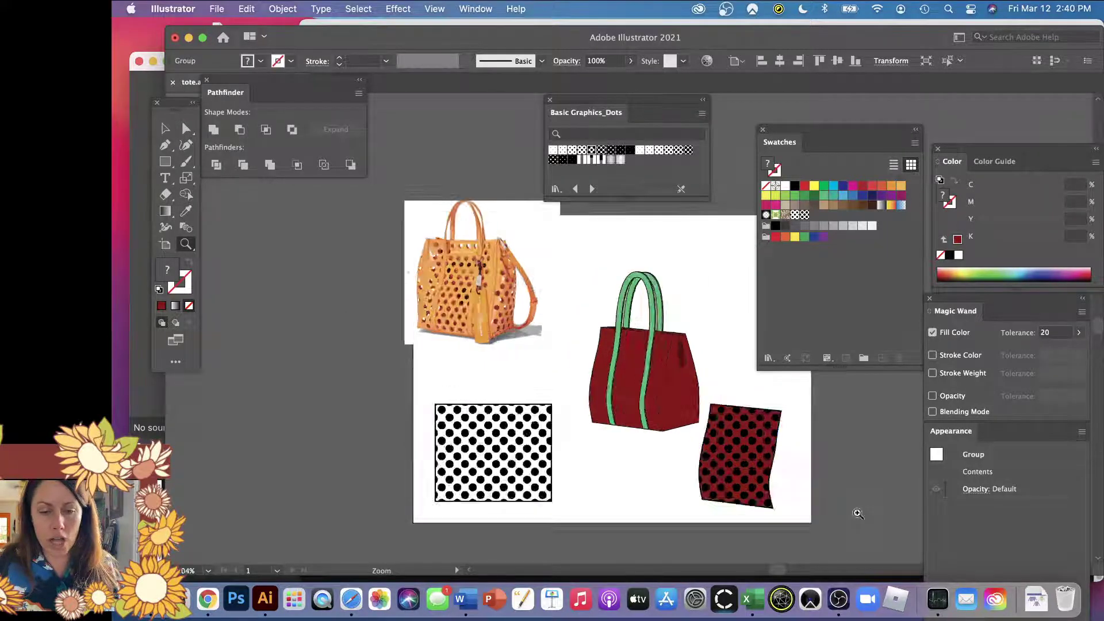
pyautogui.press('a')
pyautogui.click(742, 396)
pyautogui.moveTo(742, 396); pyautogui.dragTo(669, 262)
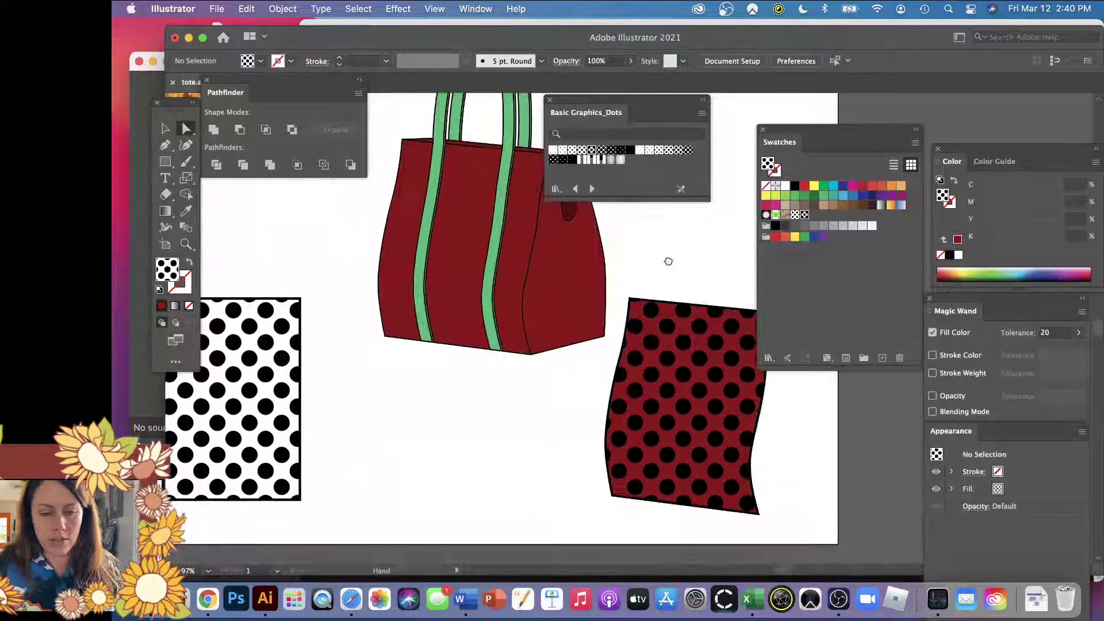
pyautogui.click(667, 391)
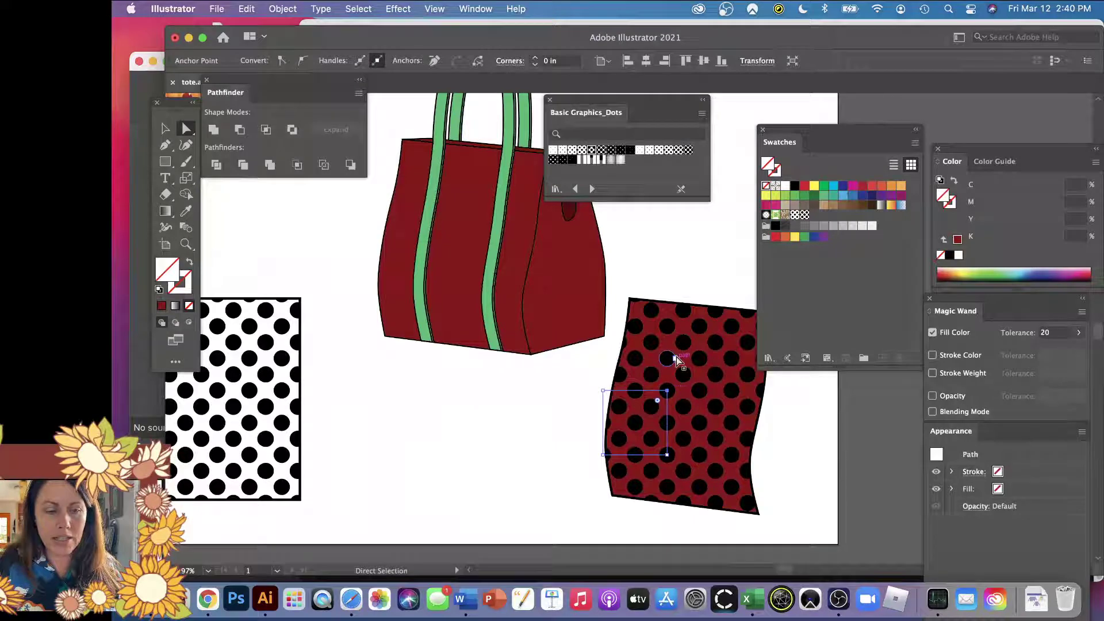
pyautogui.click(683, 374)
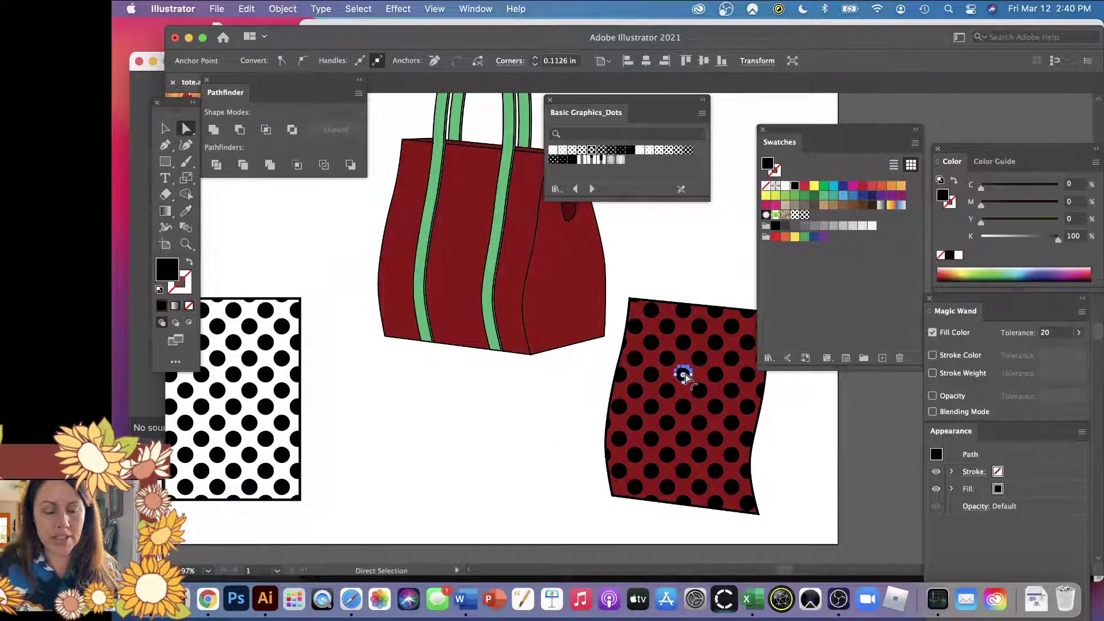
pyautogui.press('super+minus')
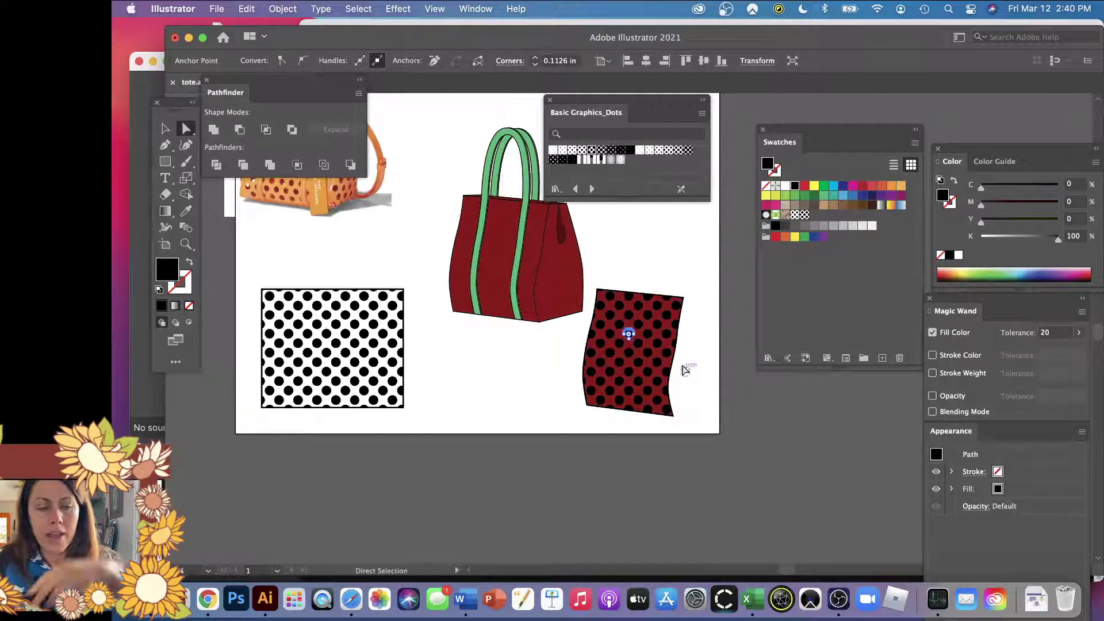
pyautogui.click(695, 383)
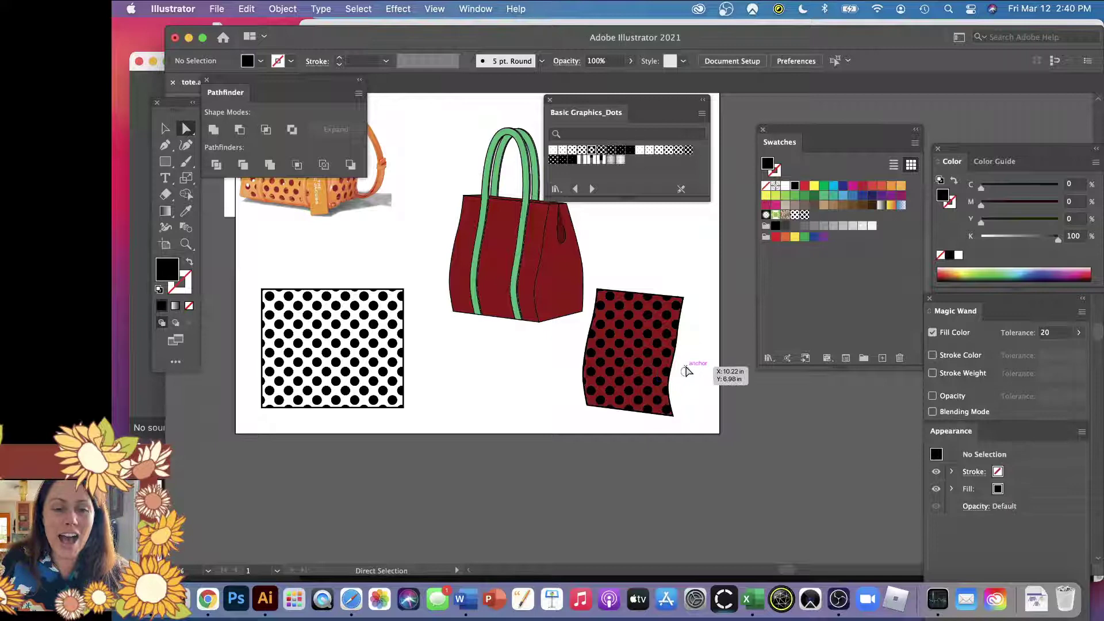
pyautogui.press('v')
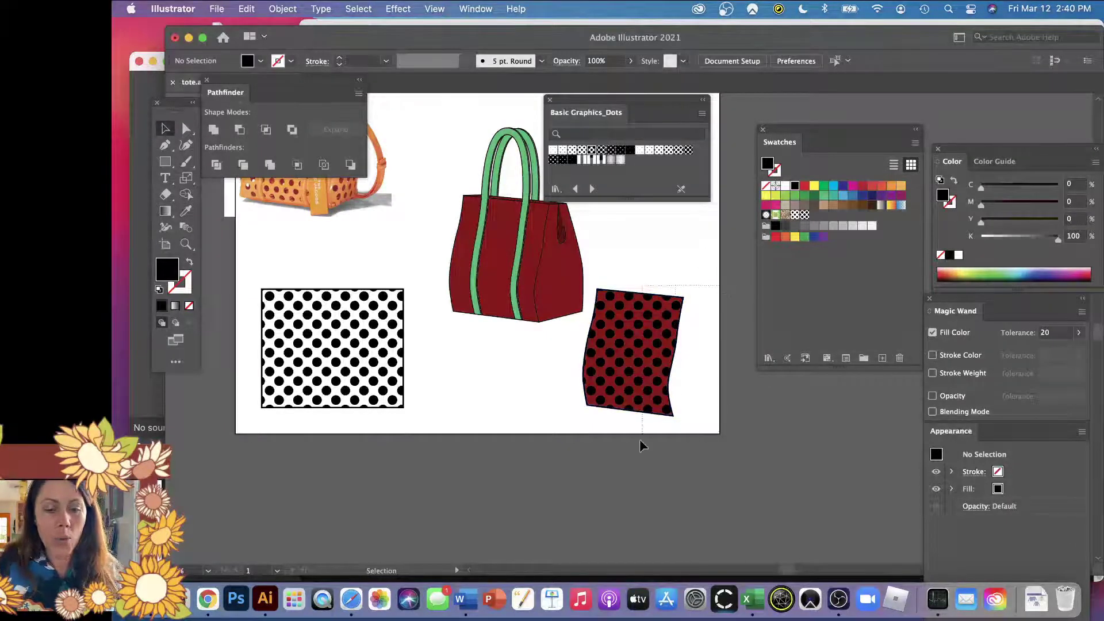
pyautogui.click(592, 402)
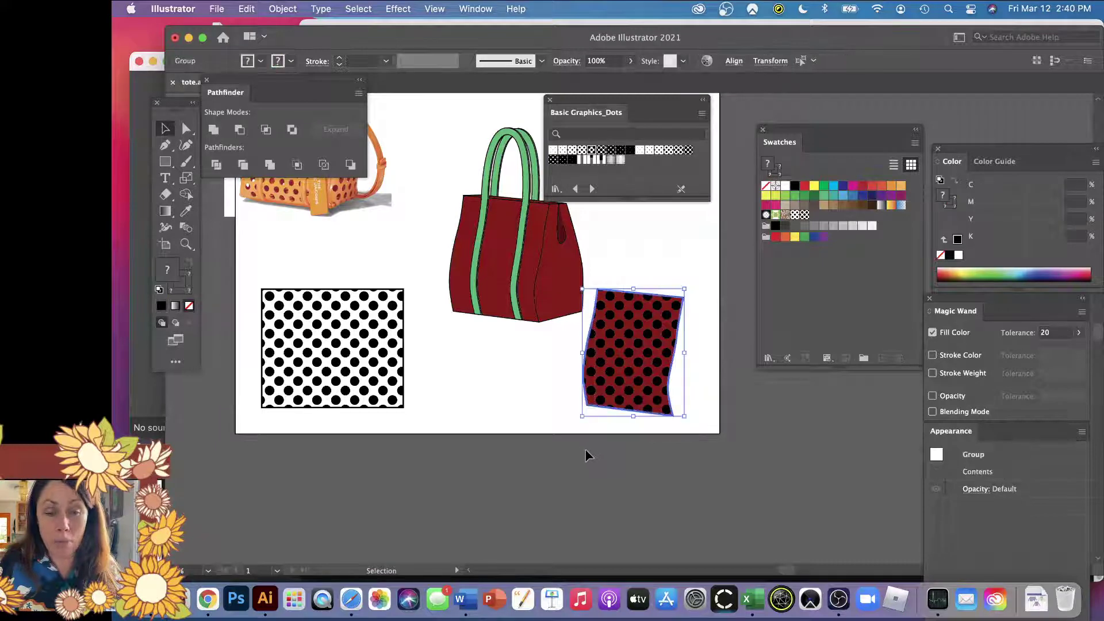
pyautogui.click(284, 8)
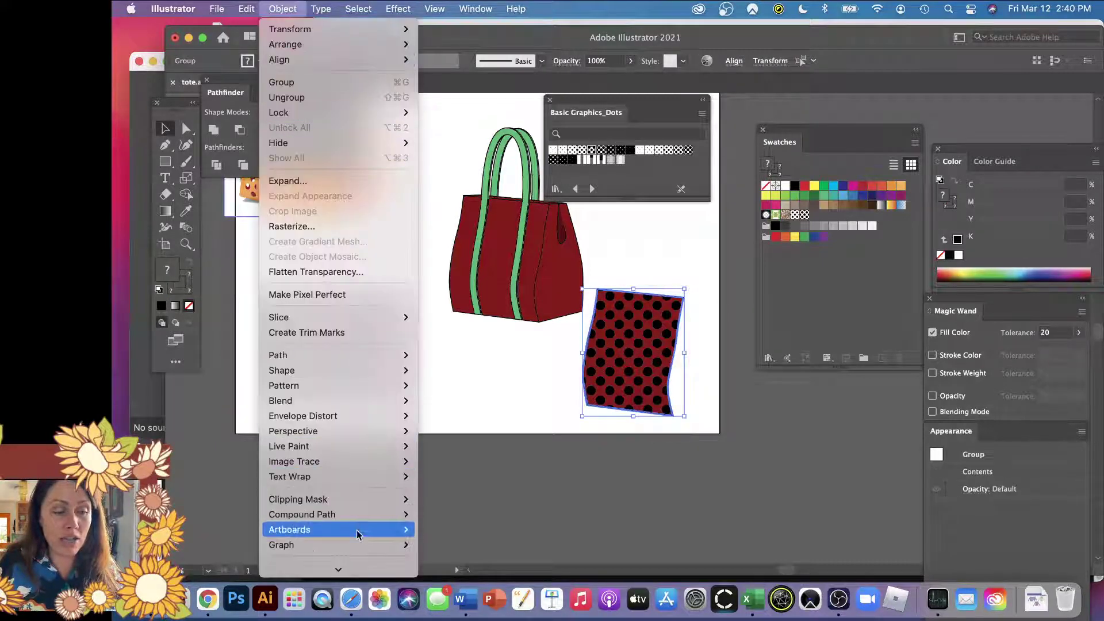
pyautogui.moveTo(352, 515)
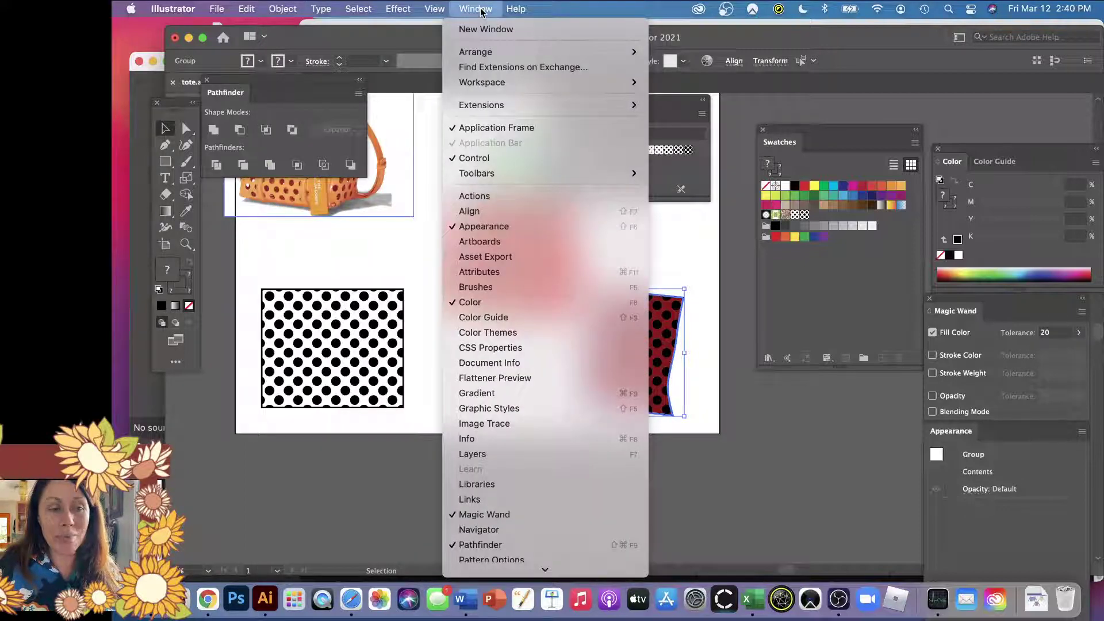
pyautogui.click(481, 9)
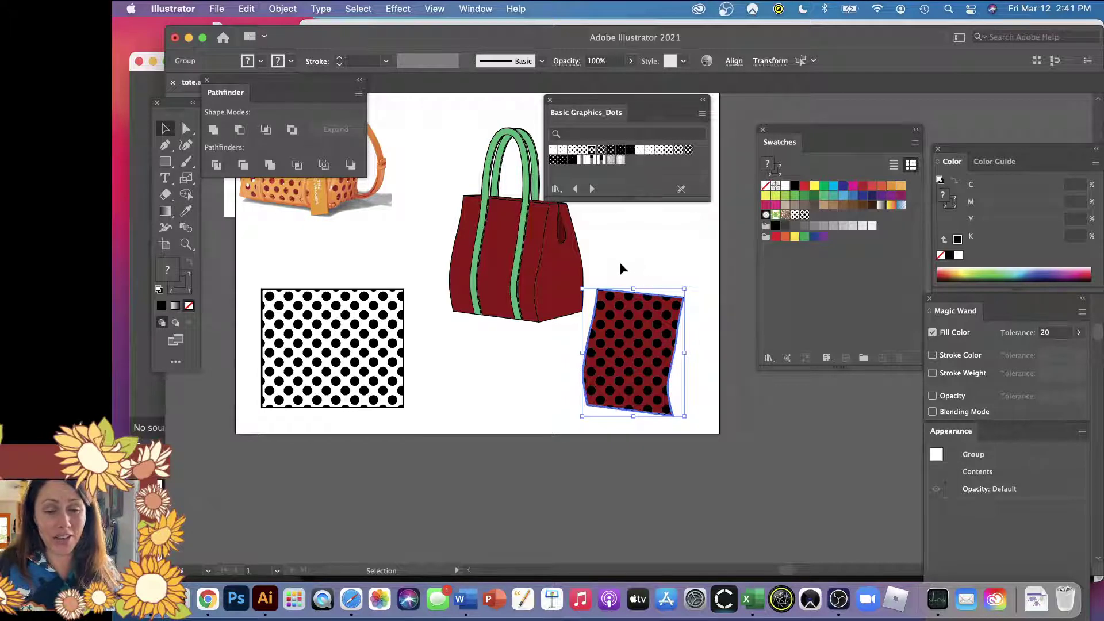
pyautogui.moveTo(598, 259); pyautogui.dragTo(703, 449)
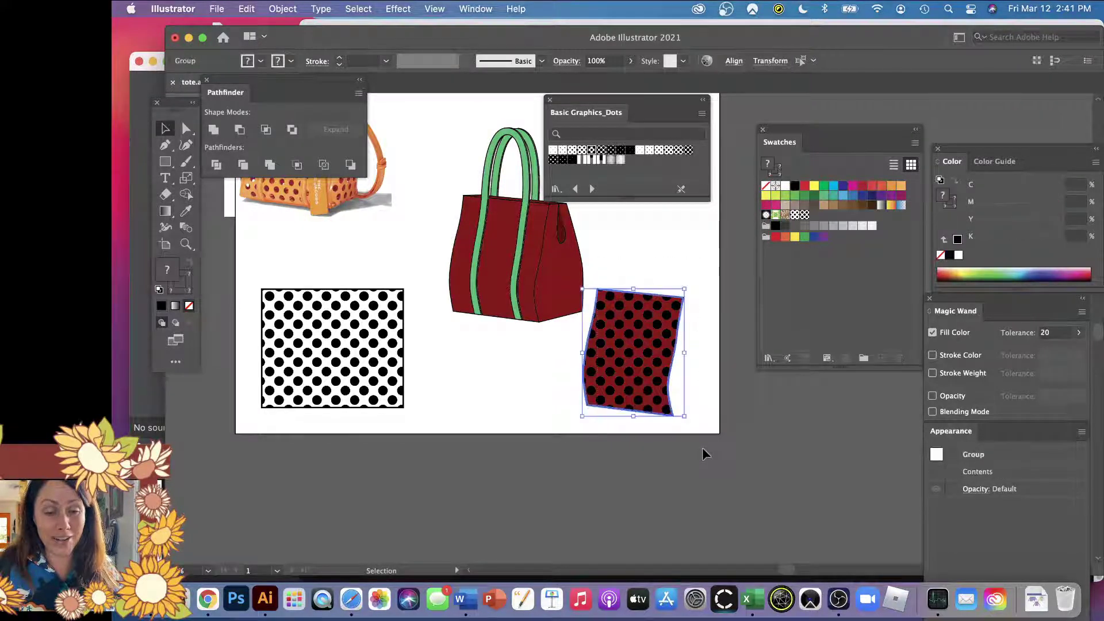
# Step: Try Pathfinder Minus Front on the dotted panel, dismiss the no-results warning, and reselect the panel group
pyautogui.click(240, 131)
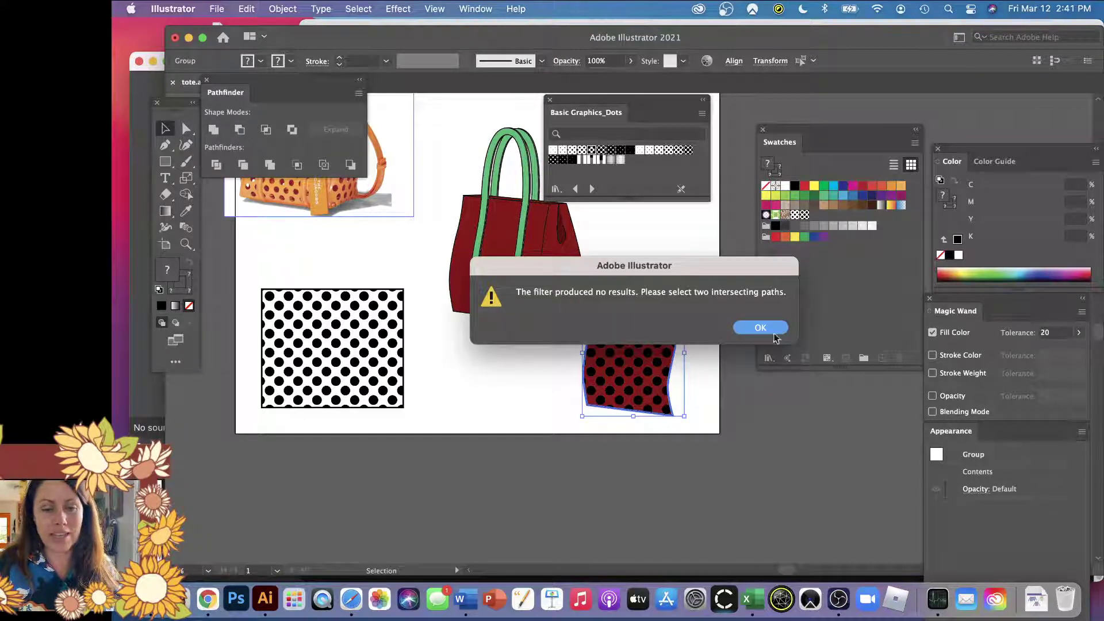
pyautogui.press('Return')
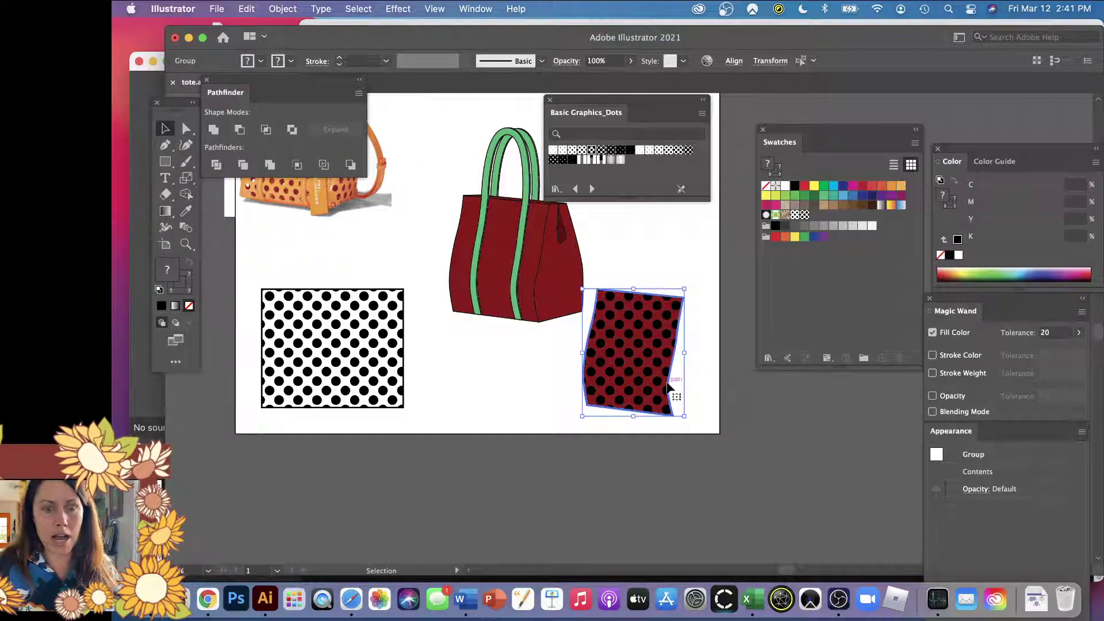
pyautogui.click(692, 496)
pyautogui.click(661, 354)
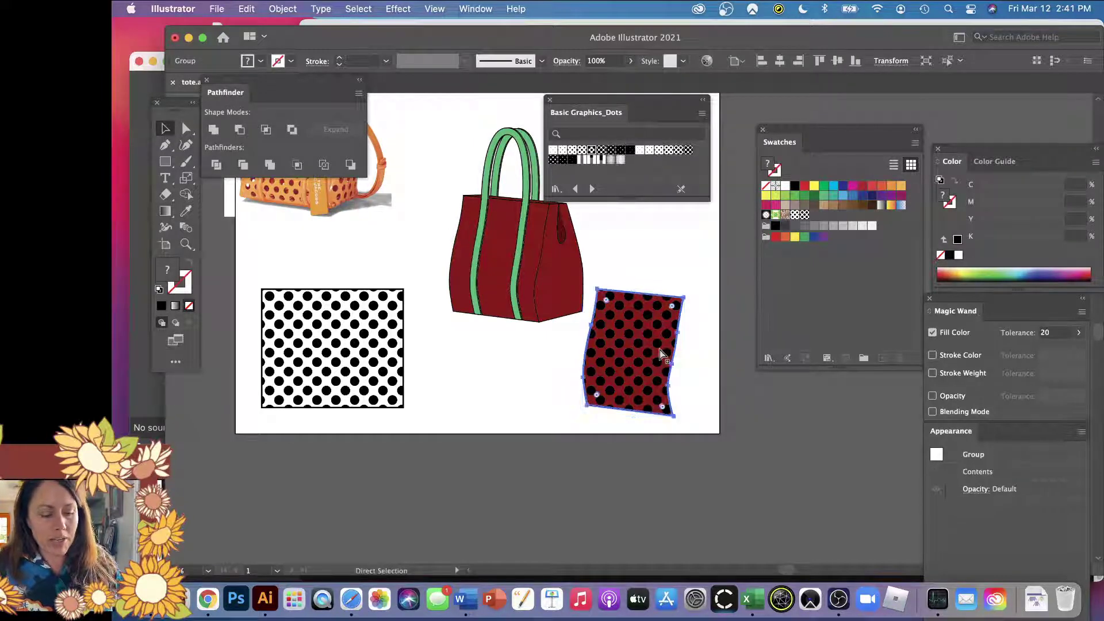
pyautogui.click(656, 262)
pyautogui.click(654, 322)
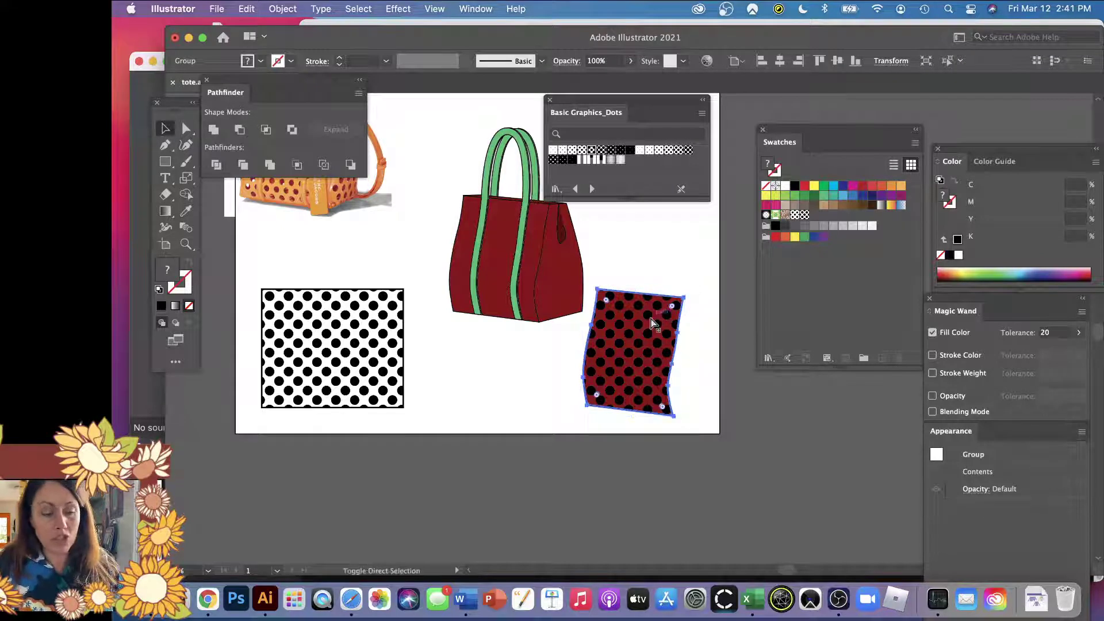
pyautogui.click(650, 273)
pyautogui.click(631, 339)
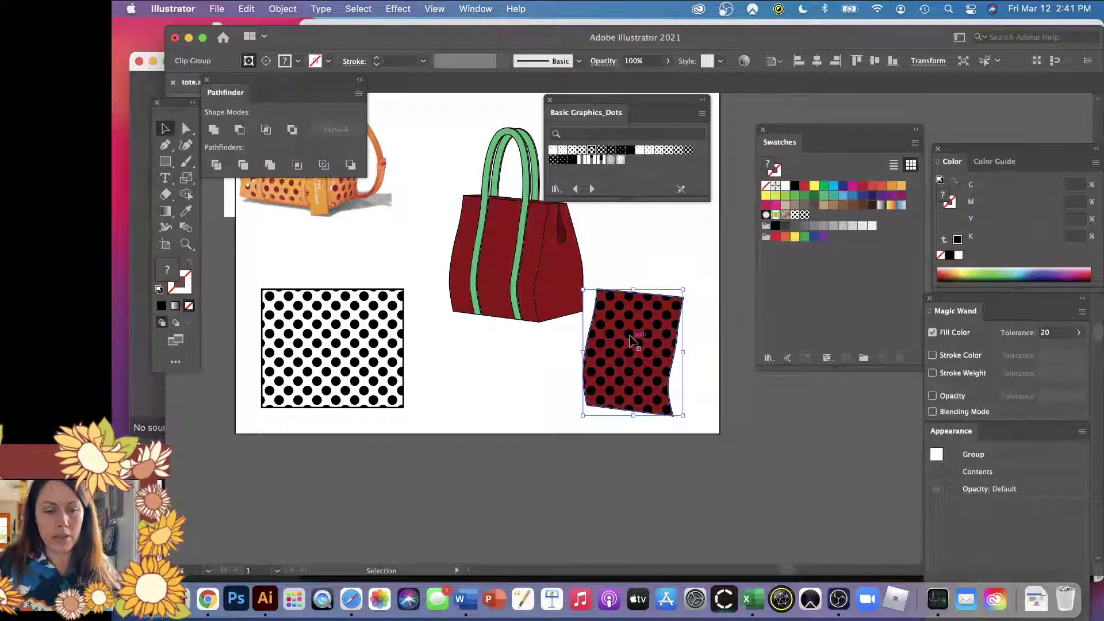
# Step: Release the clipping mask so the dot pattern and red shape become separate objects
pyautogui.click(273, 9)
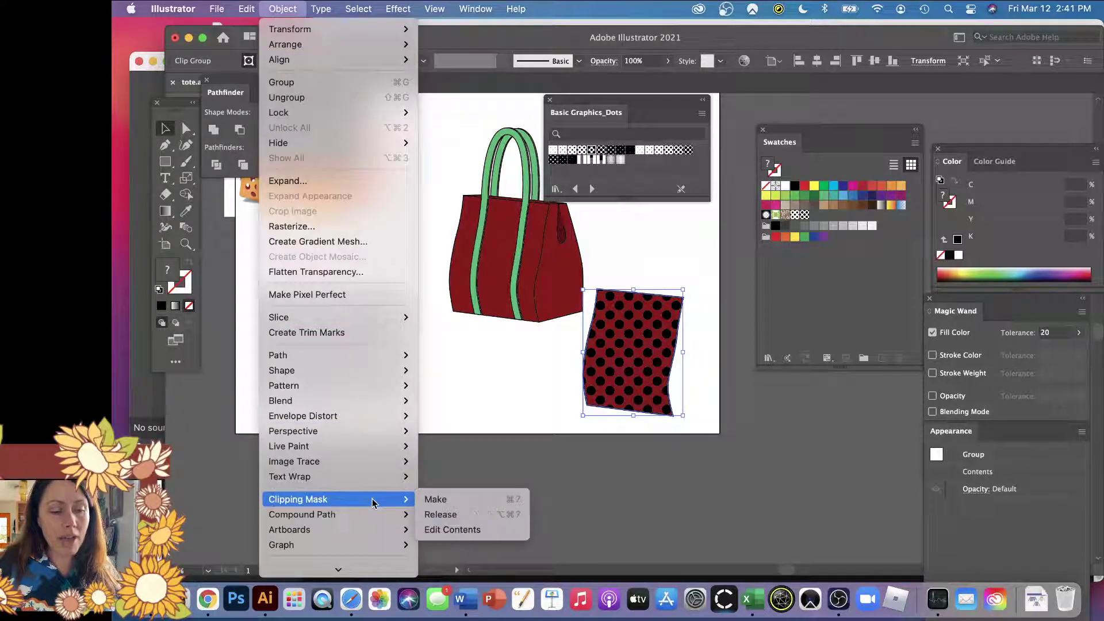
pyautogui.click(467, 515)
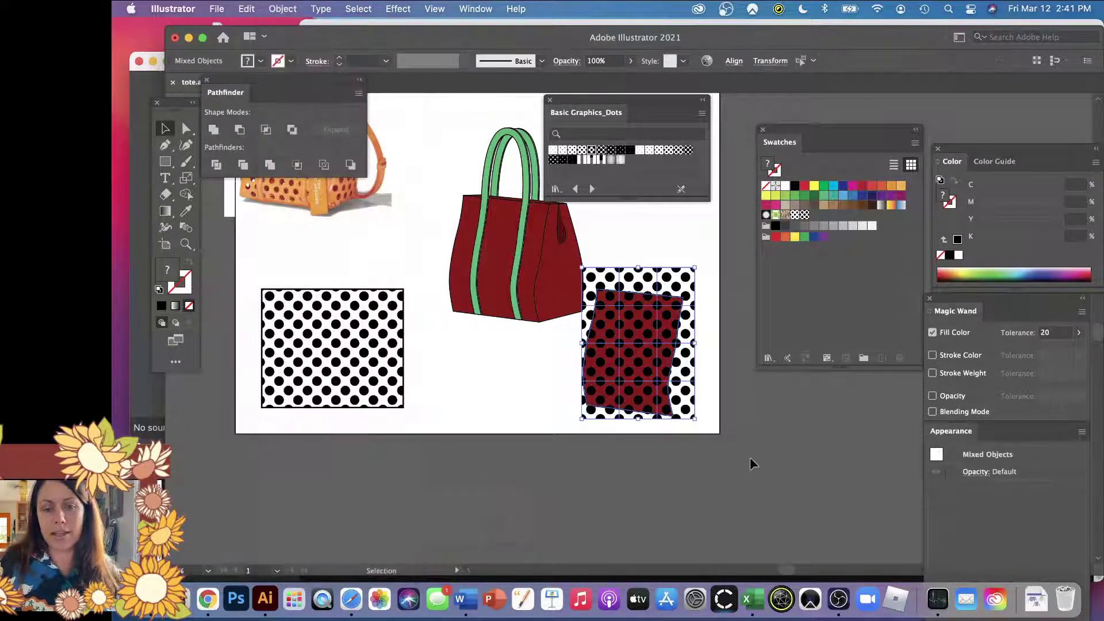
pyautogui.click(699, 437)
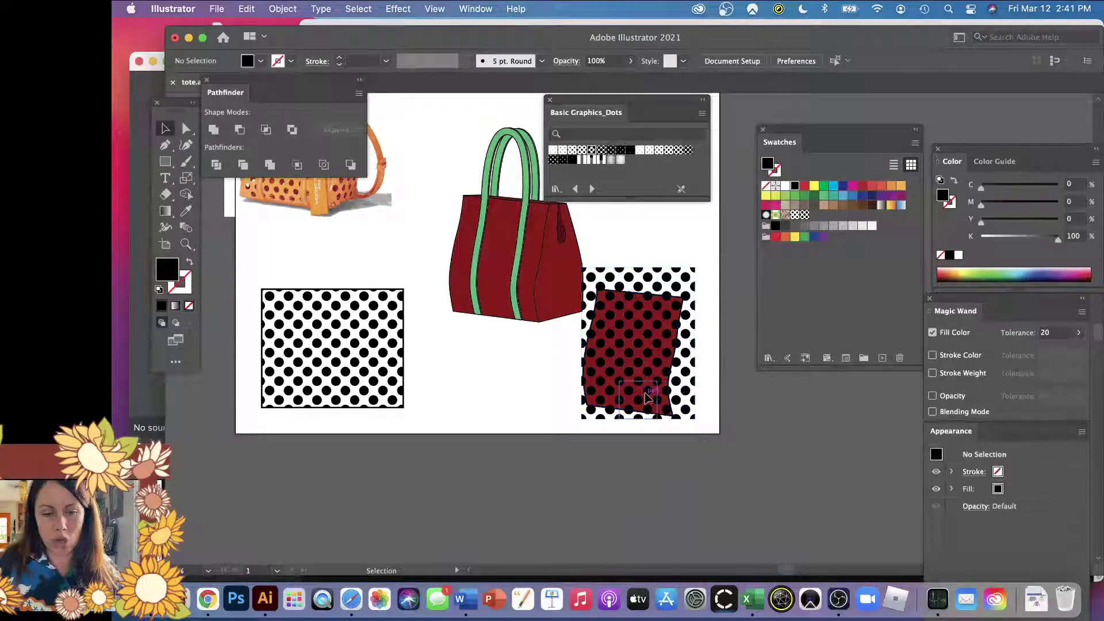
pyautogui.click(648, 397)
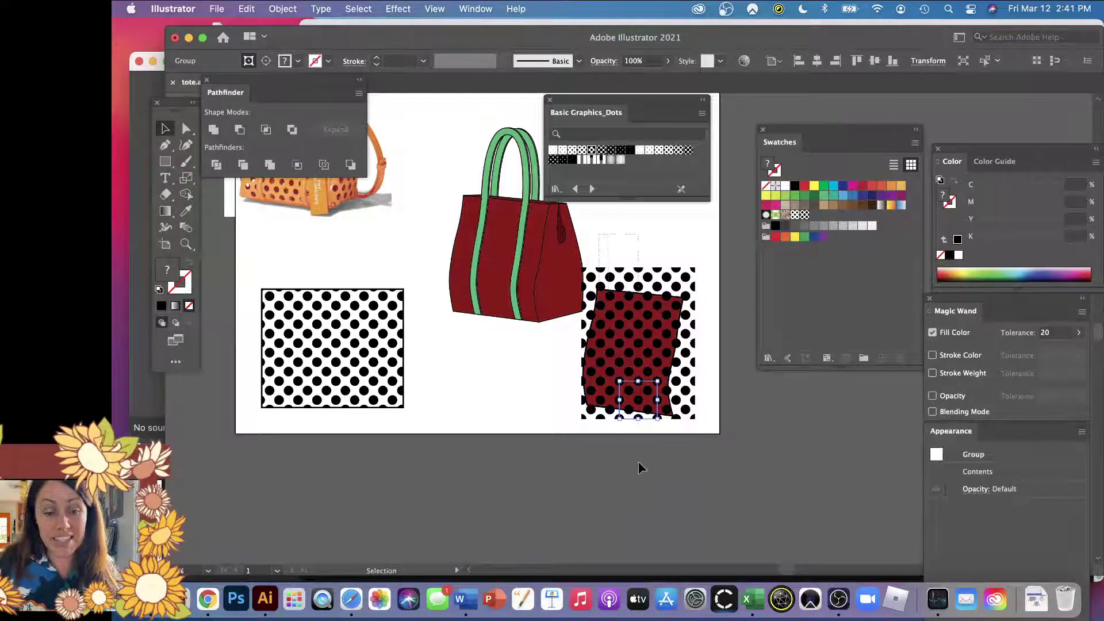
# Step: Select all and retry Minus Front, dismiss the alert, and nudge the dotted artwork slightly right
pyautogui.press('super+a')
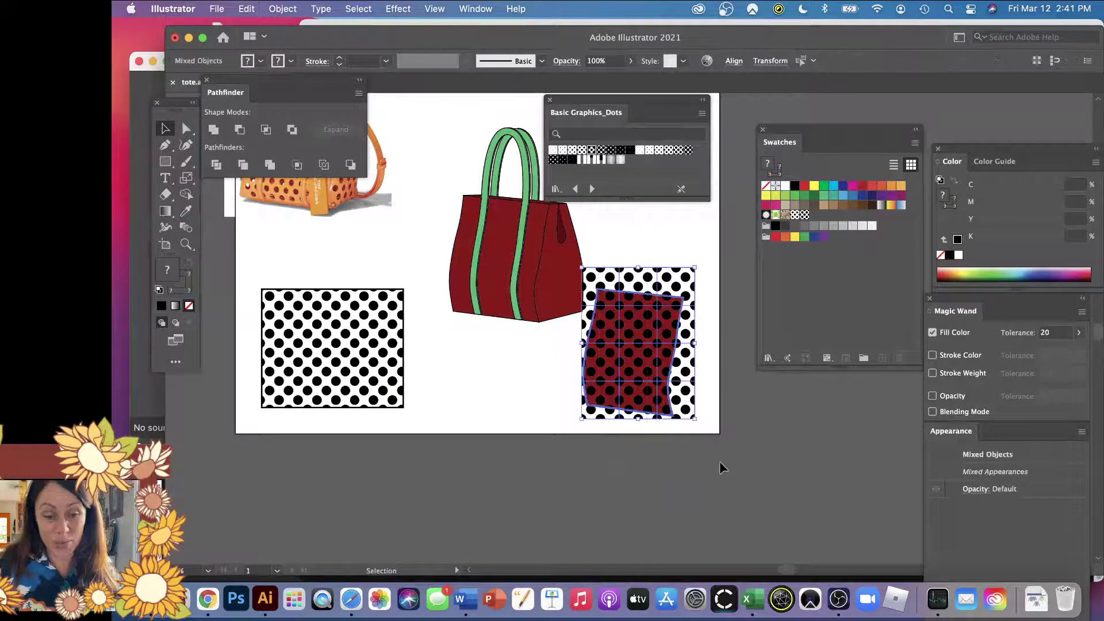
pyautogui.click(244, 134)
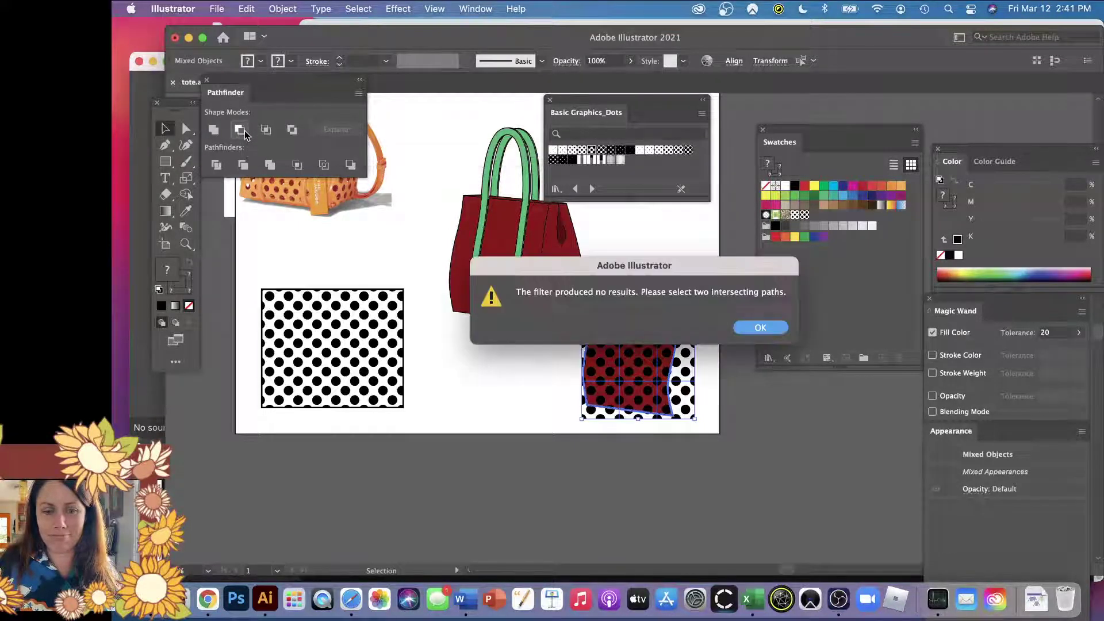
pyautogui.click(759, 332)
pyautogui.moveTo(656, 389)
pyautogui.mouseDown()
pyautogui.moveTo(726, 443)
pyautogui.moveTo(656, 415)
pyautogui.moveTo(667, 379)
pyautogui.mouseUp()
pyautogui.click(661, 464)
pyautogui.click(679, 265)
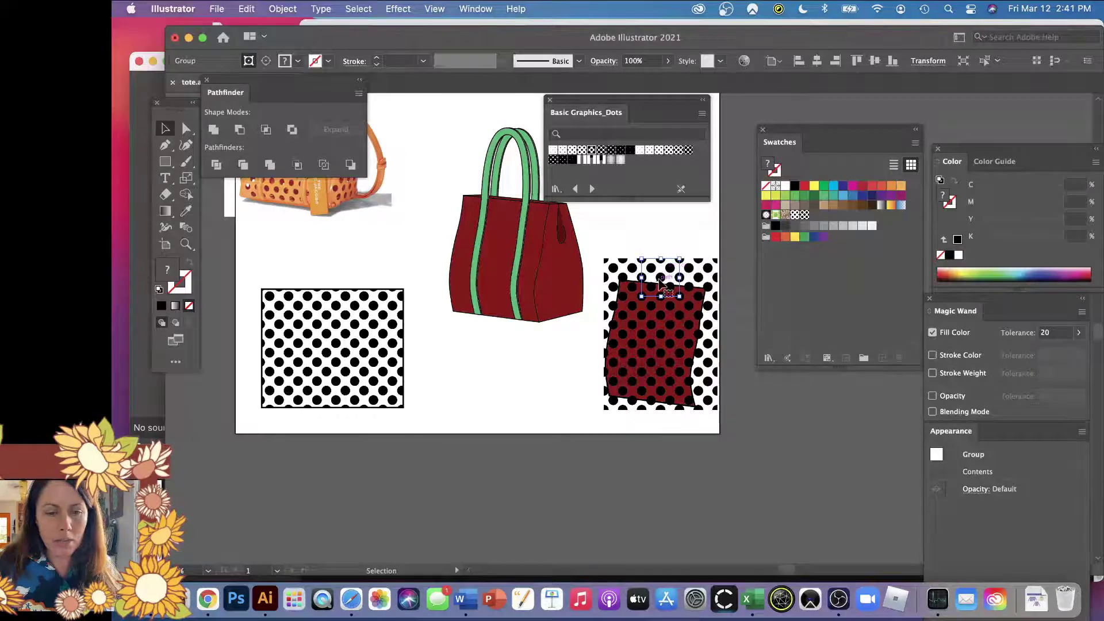
pyautogui.press('a')
pyautogui.click(661, 227)
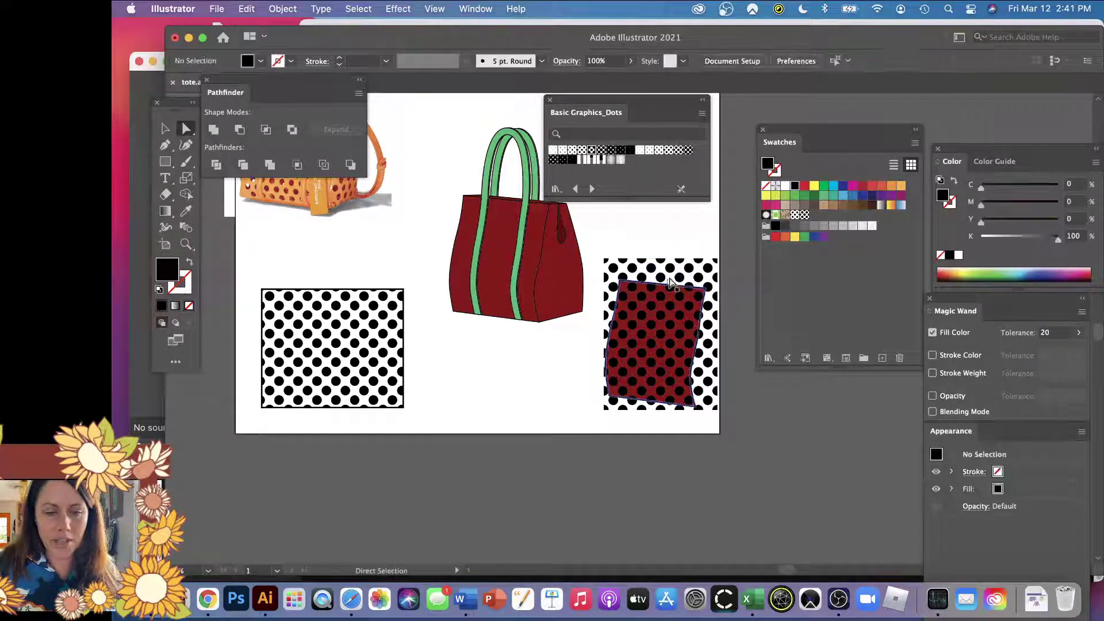
# Step: Select every square with matching fill and stroke via Select > Same, then deselect
pyautogui.click(670, 275)
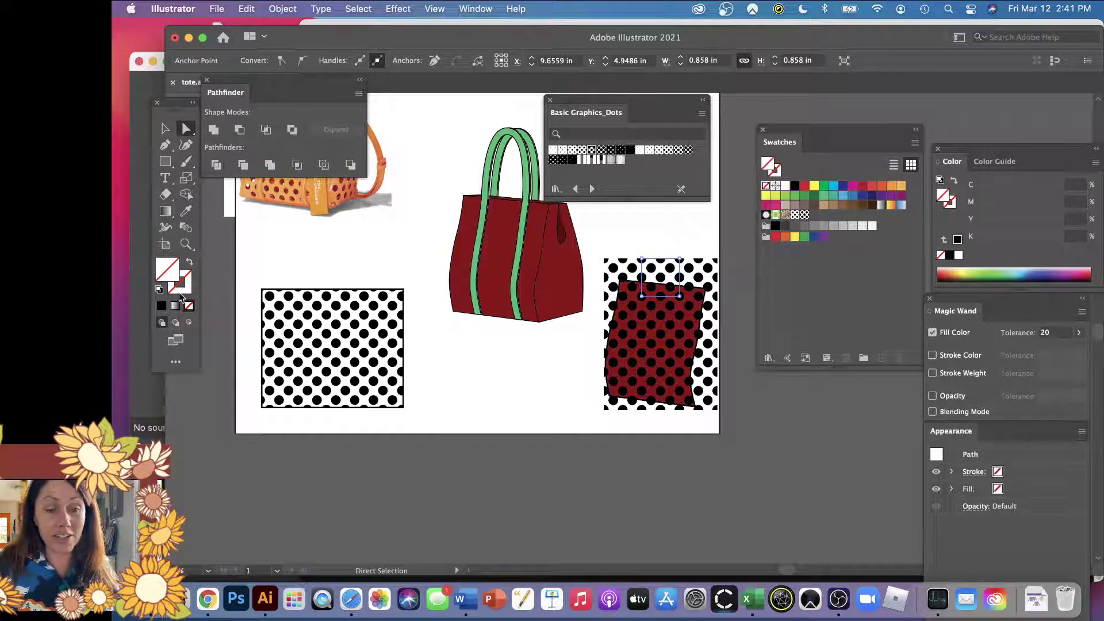
pyautogui.click(355, 8)
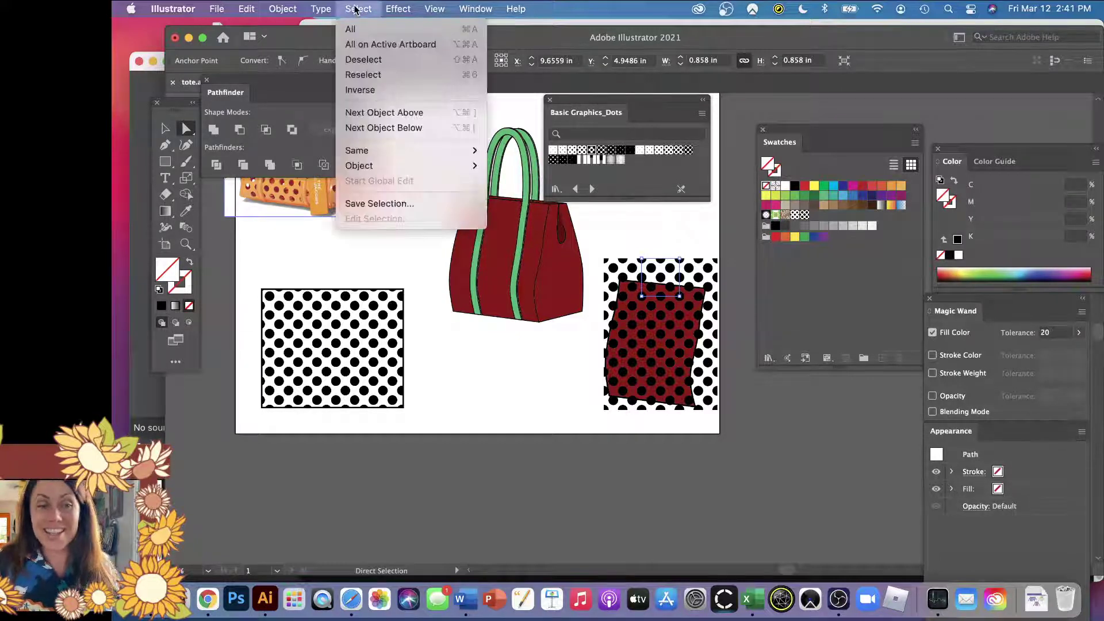
pyautogui.moveTo(409, 152)
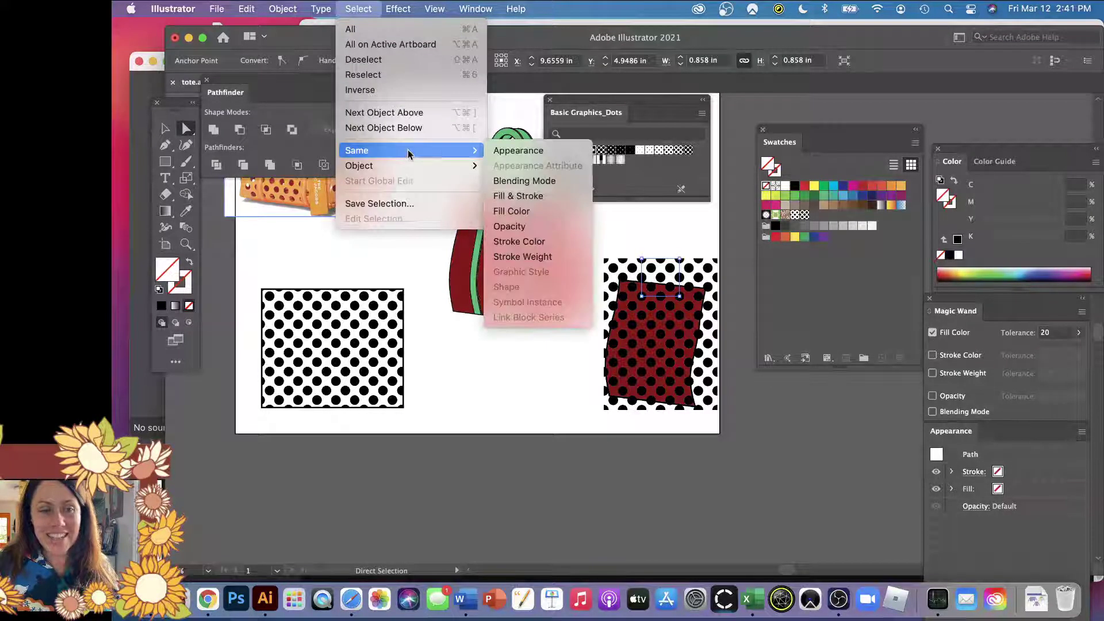
pyautogui.click(550, 199)
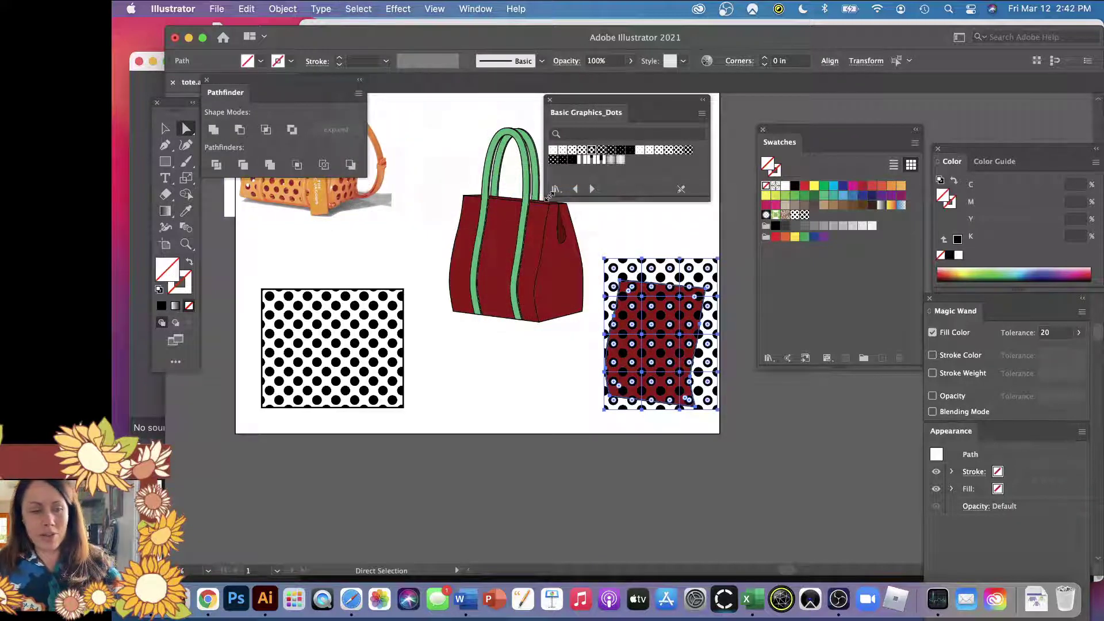
pyautogui.click(202, 275)
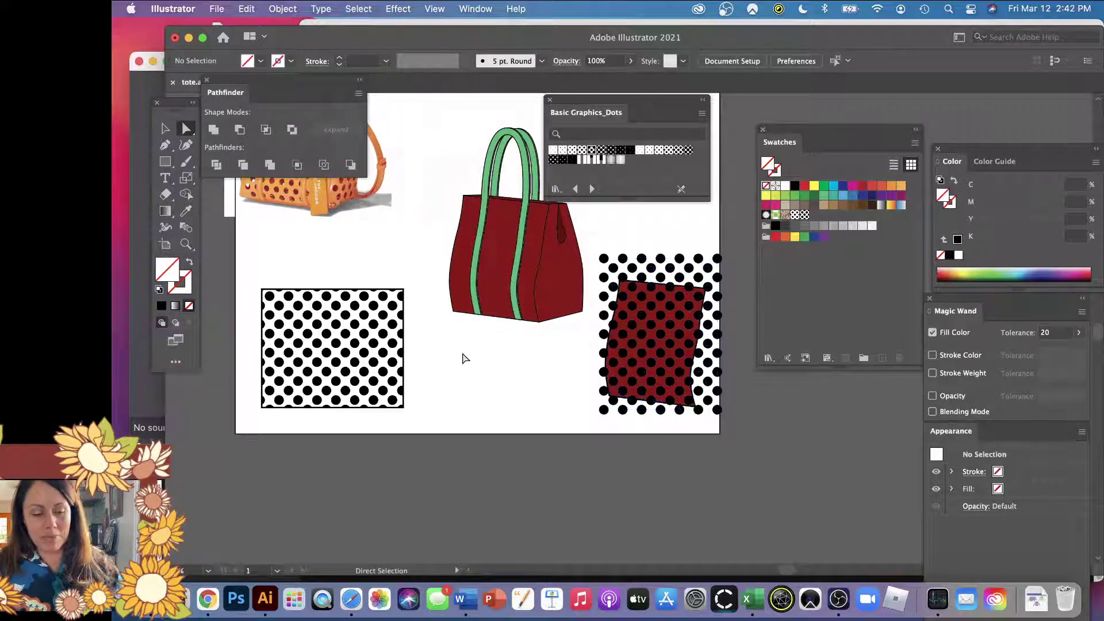
# Step: Move a dot cluster to the panel's upper middle and marquee-select the dots together with the red panel
pyautogui.press('v')
pyautogui.click(638, 340)
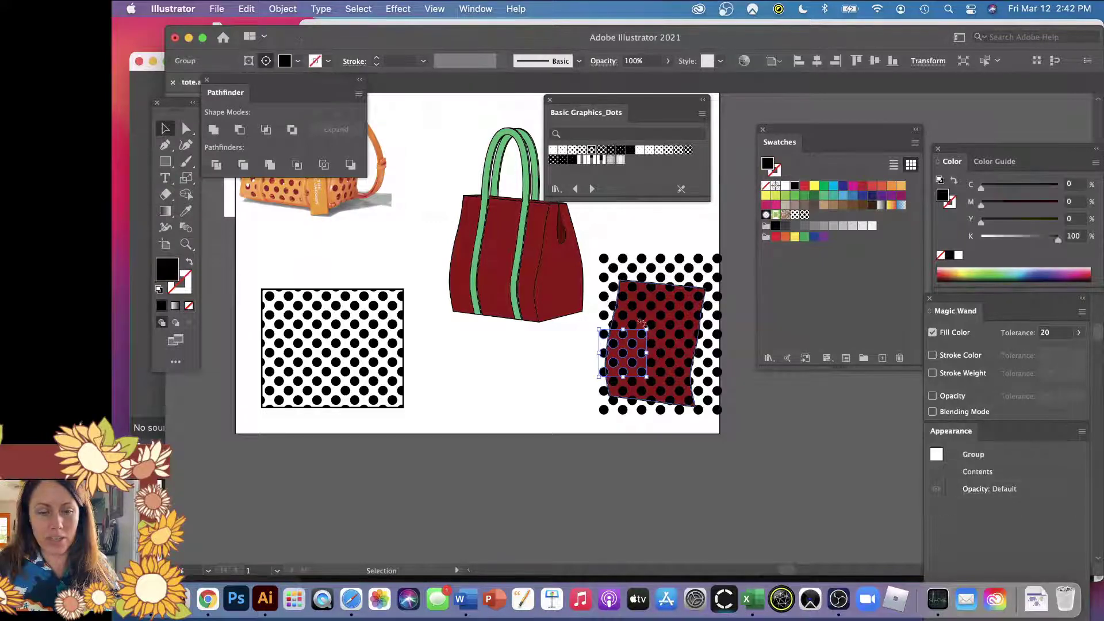
pyautogui.moveTo(632, 364); pyautogui.dragTo(669, 325)
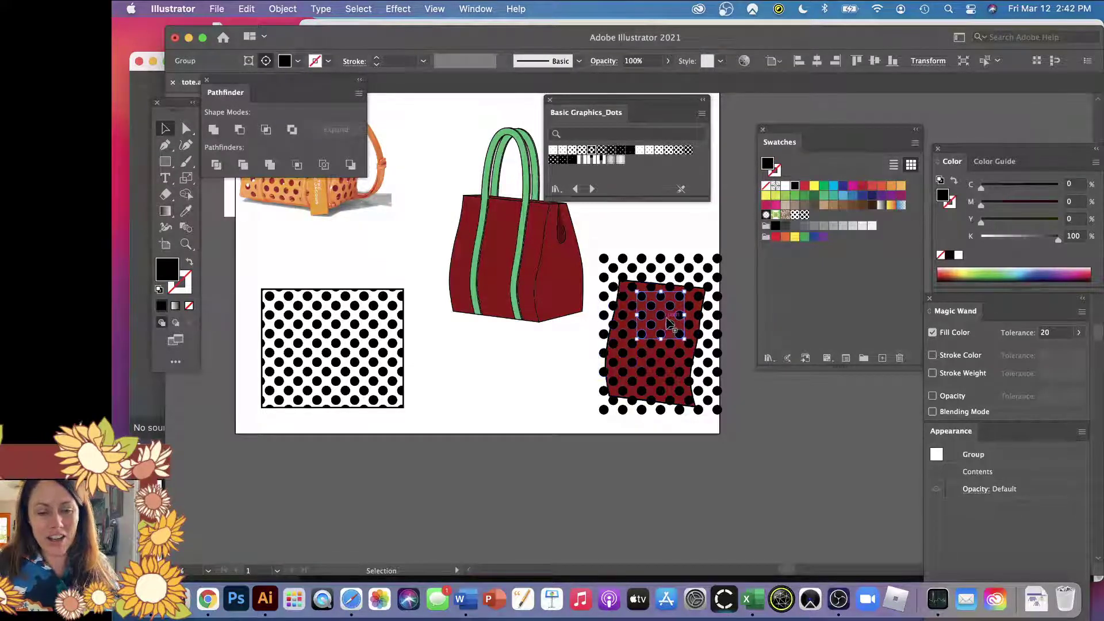
pyautogui.moveTo(604, 230); pyautogui.dragTo(744, 435)
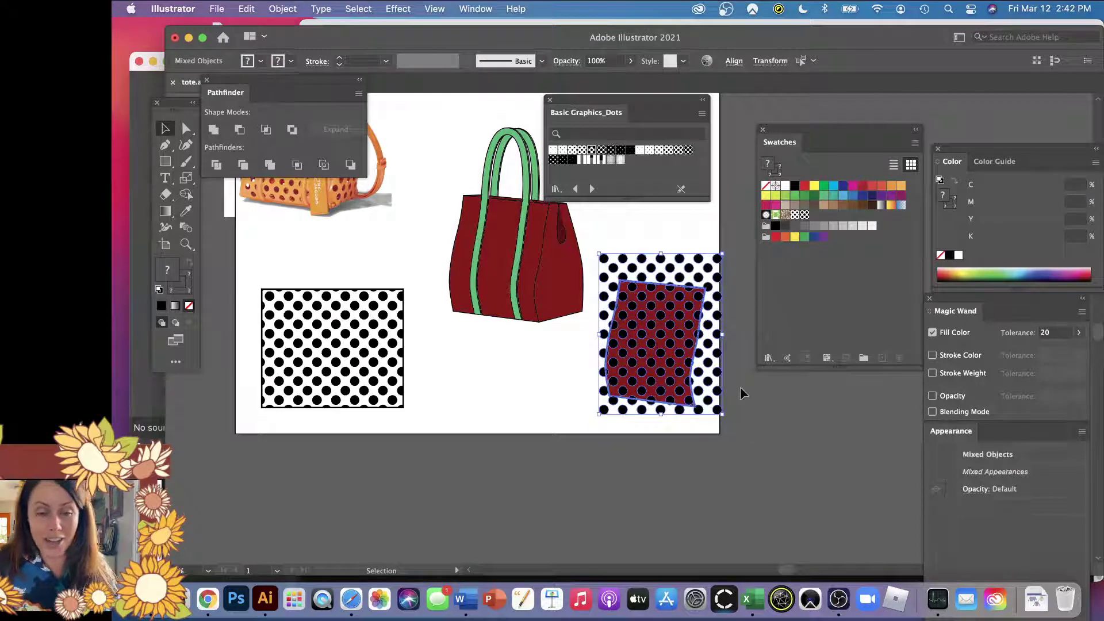
# Step: Apply Pathfinder Minus Front to cut the dot holes, then drag the perforated panel onto the tote front
pyautogui.click(239, 130)
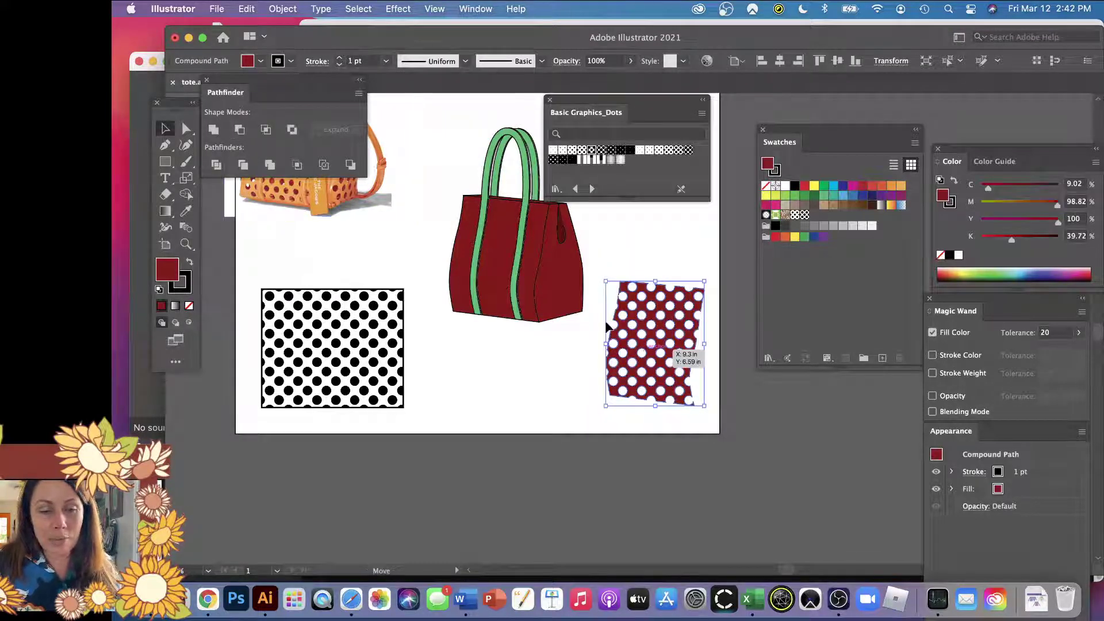
pyautogui.moveTo(646, 355); pyautogui.dragTo(498, 281)
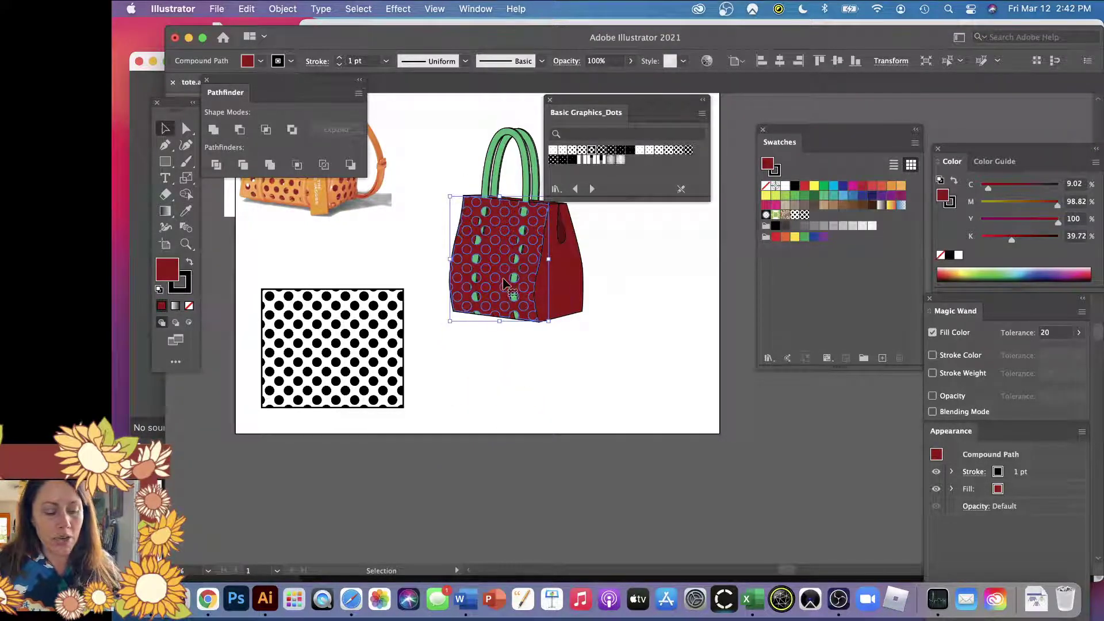
# Step: Zoom in on the tote bag and cut the perforated panel off it
pyautogui.moveTo(515, 262); pyautogui.dragTo(545, 372)
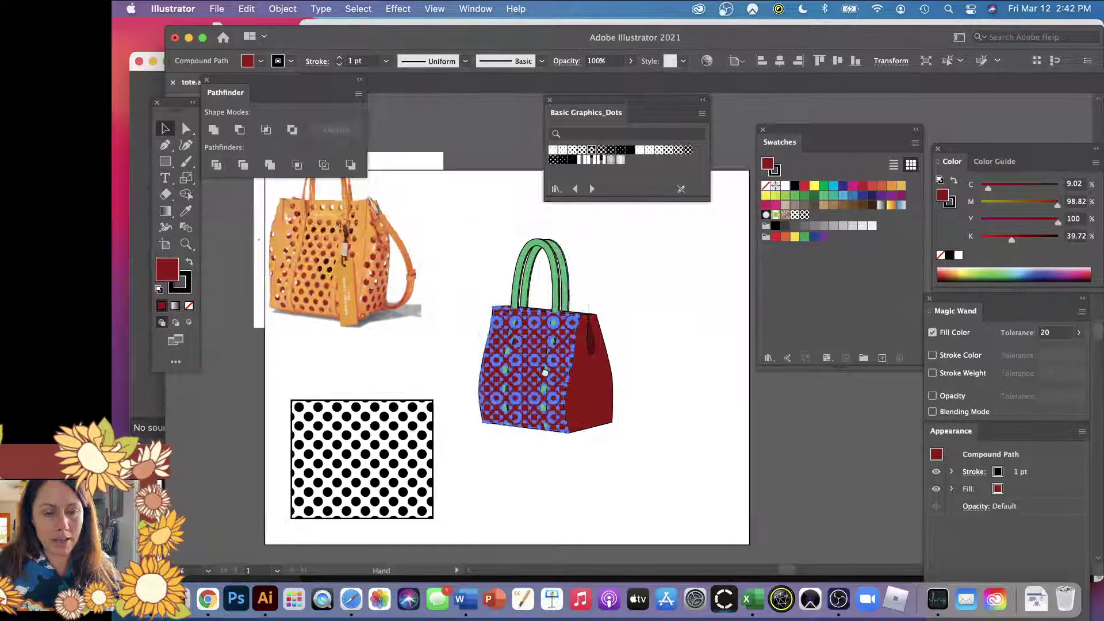
pyautogui.press('z')
pyautogui.moveTo(467, 262); pyautogui.dragTo(613, 425)
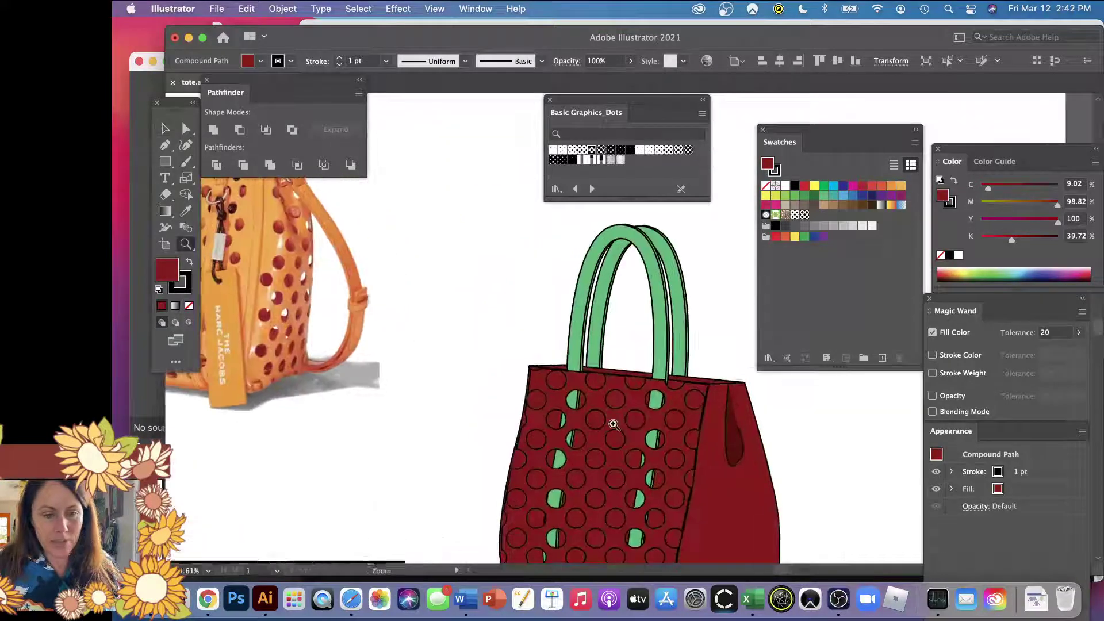
pyautogui.scroll(-5, 613, 425)
pyautogui.hscroll(2, 614, 424)
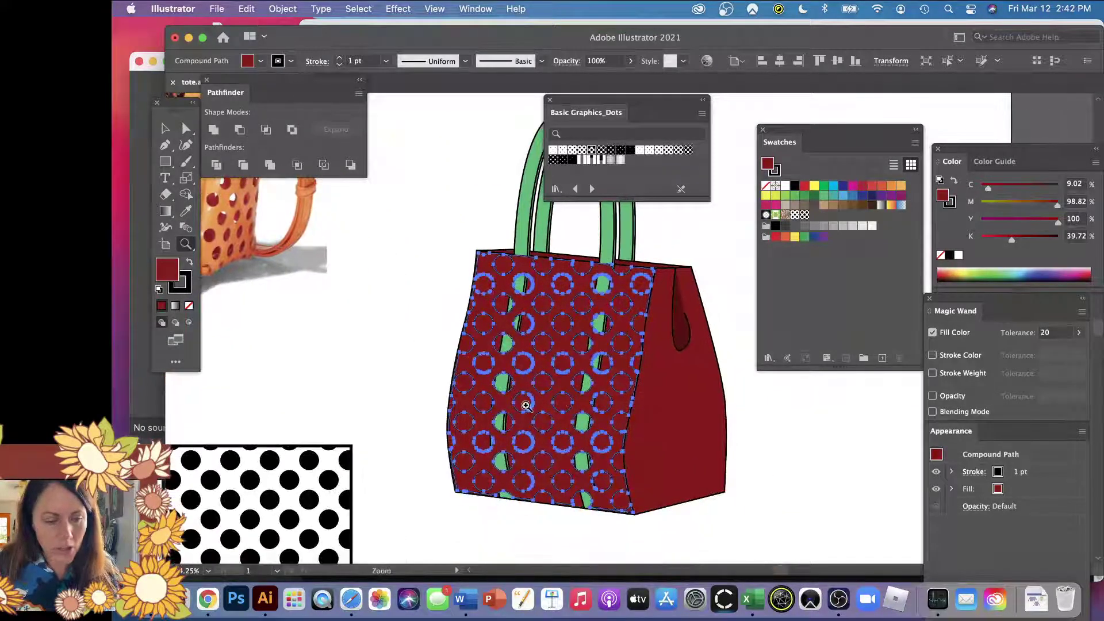
pyautogui.press('super+z')
pyautogui.press('super+shift+a')
# Step: Delete the bag's original solid red front panel with the Direct Selection tool
pyautogui.press('a')
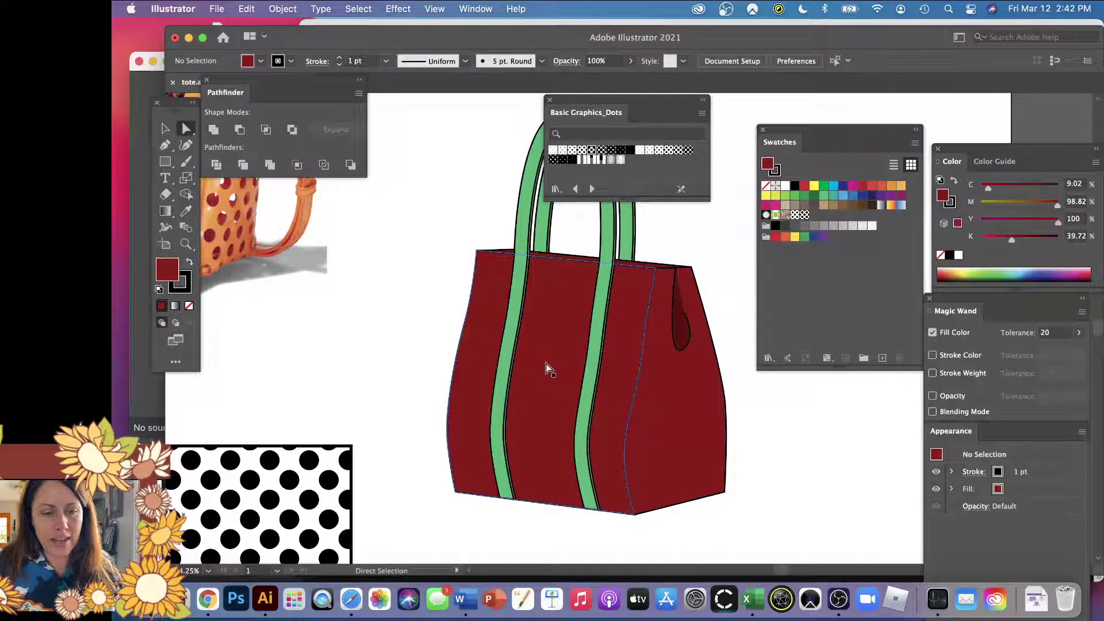
pyautogui.click(548, 369)
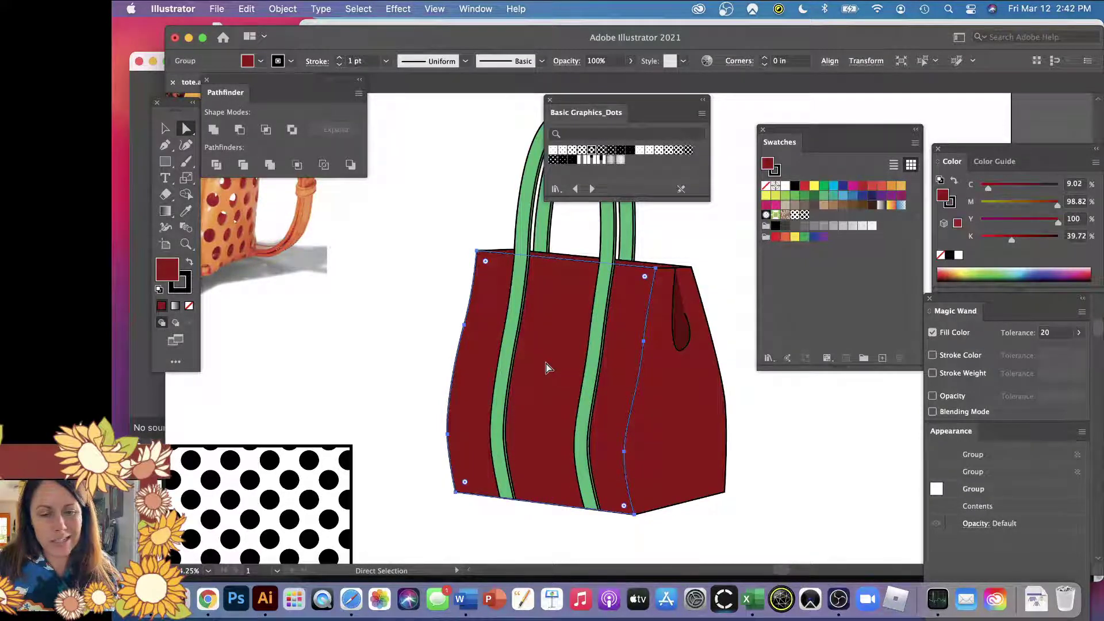
pyautogui.press('Delete')
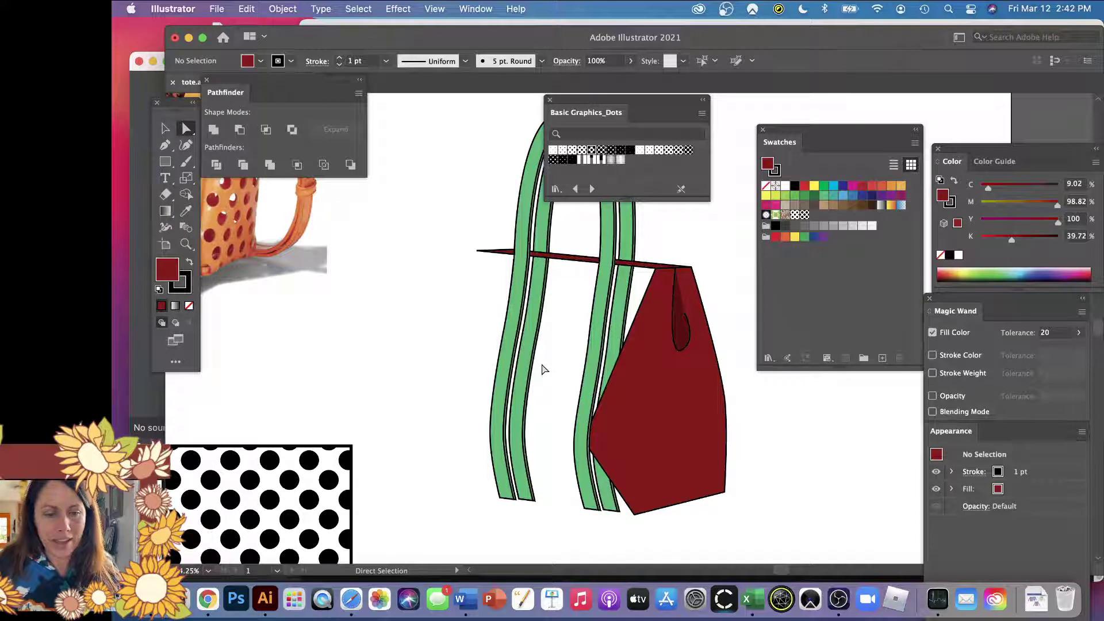
# Step: Paste the perforated panel behind the selected green straps and zoom out to view the whole artboard
pyautogui.press('v')
pyautogui.click(512, 310)
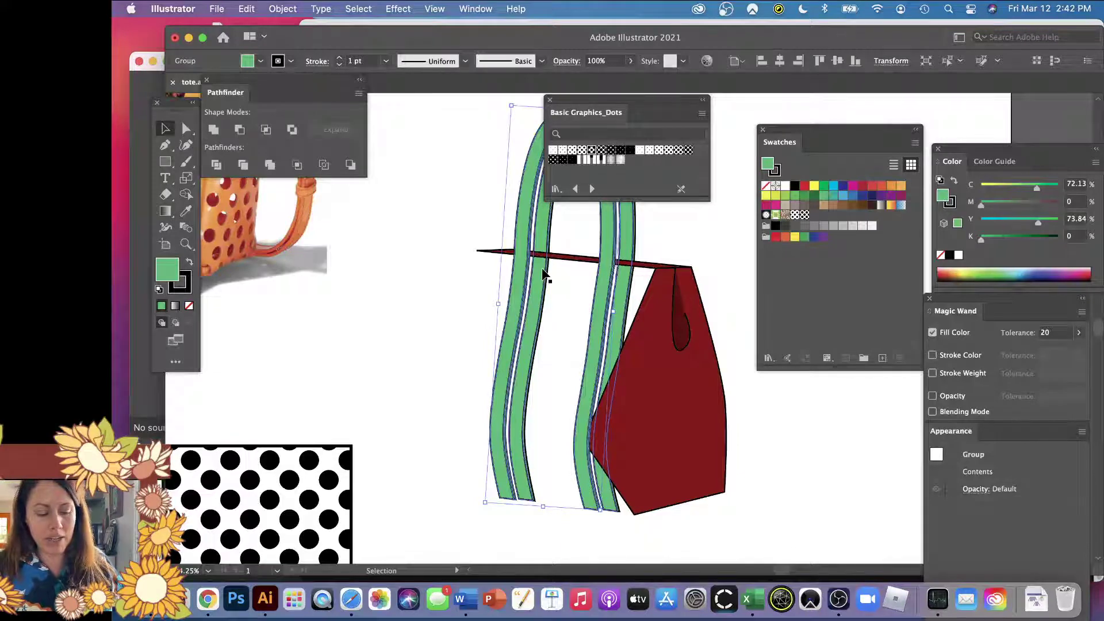
pyautogui.press('super+z')
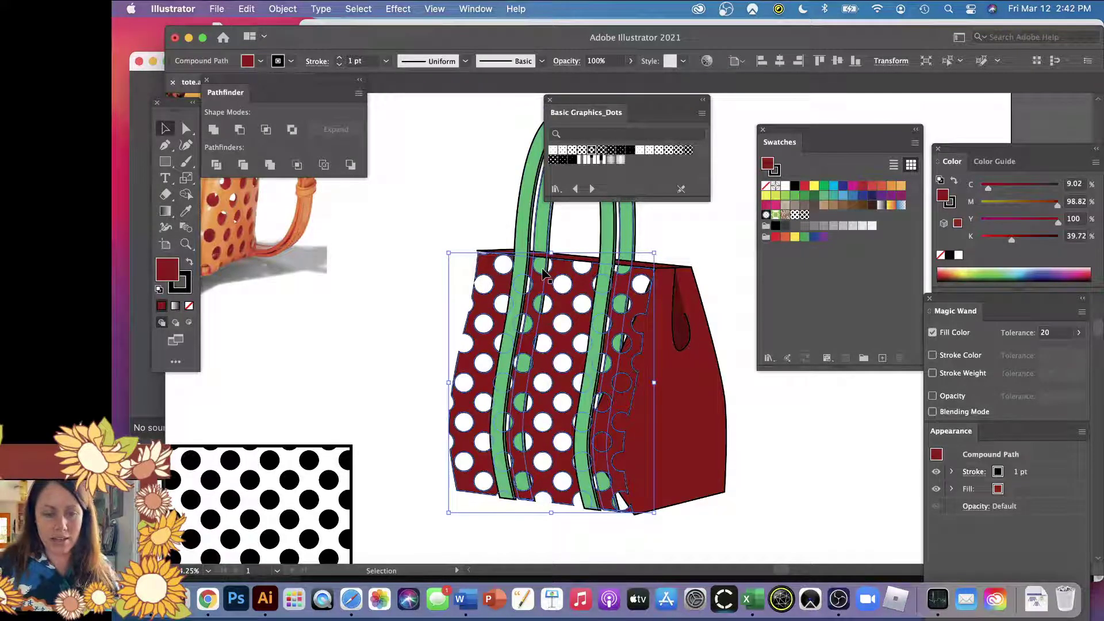
pyautogui.click(611, 464)
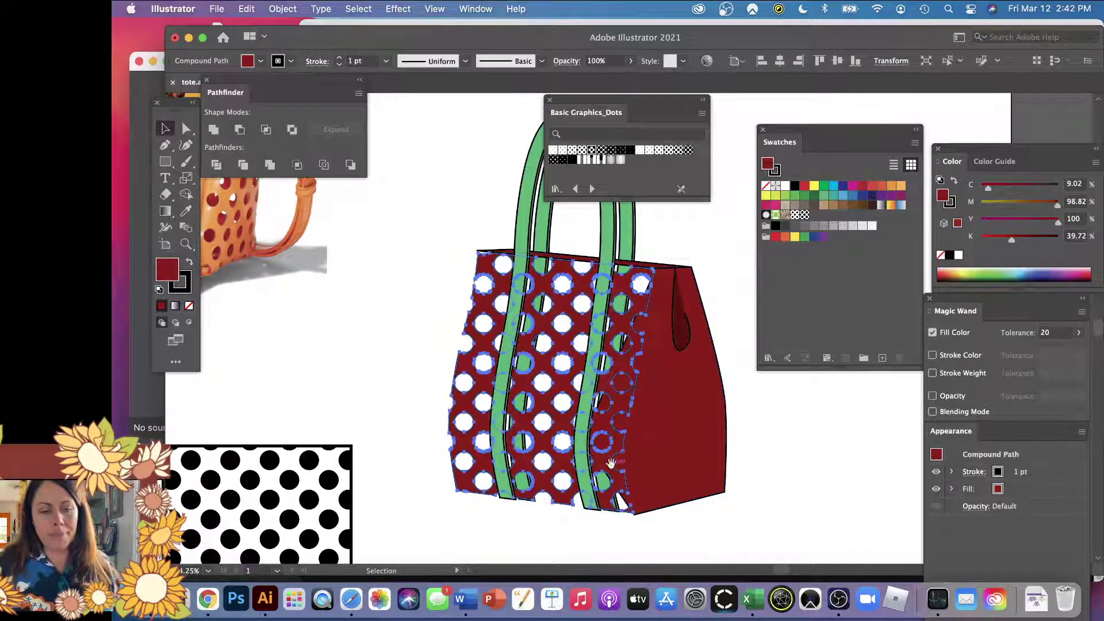
pyautogui.moveTo(611, 463); pyautogui.dragTo(484, 426)
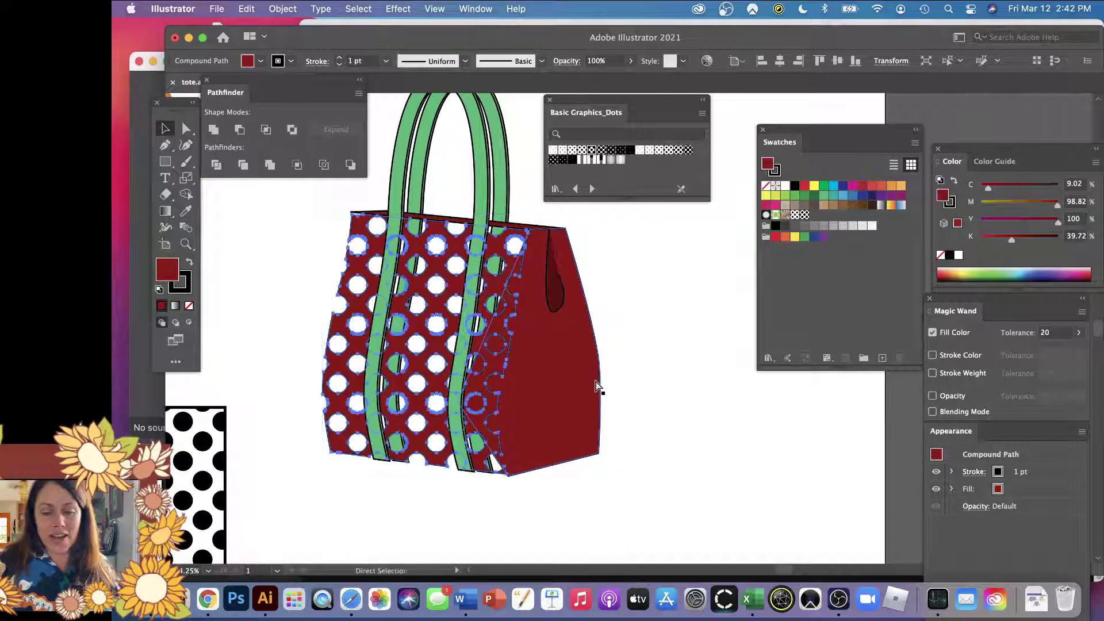
pyautogui.press('super+minus')
pyautogui.press('v')
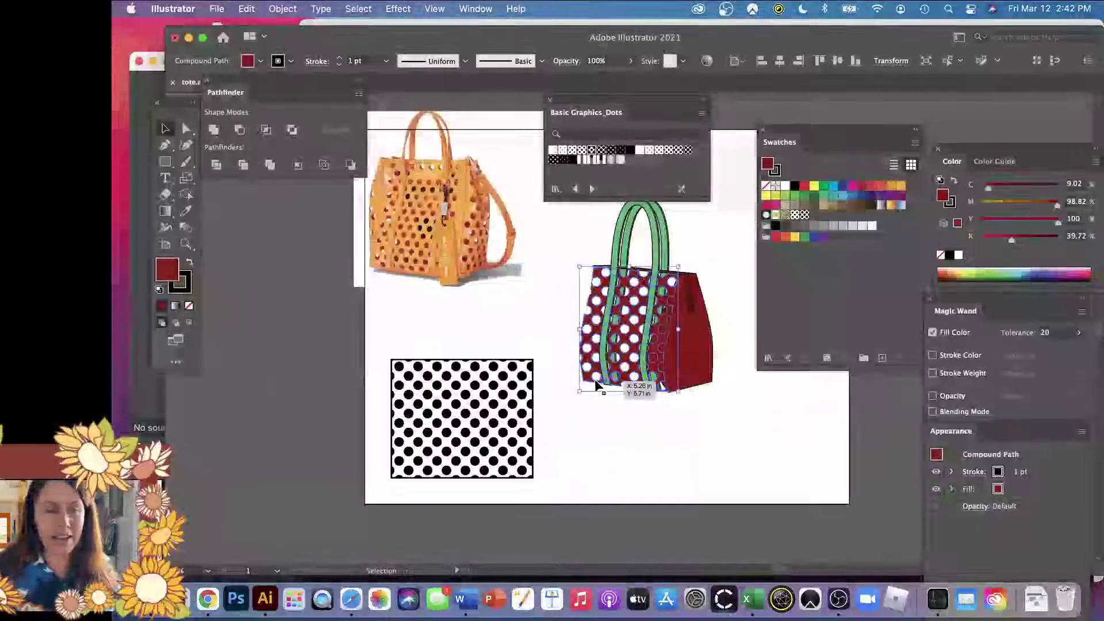